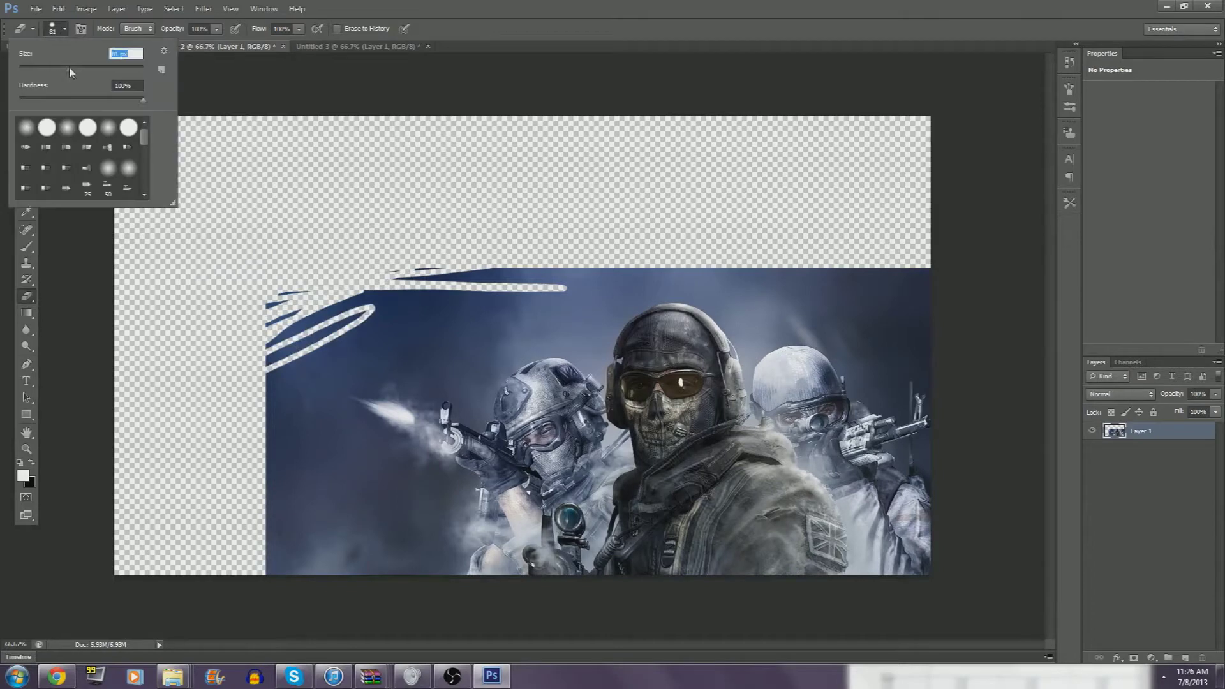
Enlarge the eraser to 119 px and erase the blue background around the three soldiers
{"action": "left_click", "coordinate": [64, 29]}
{"action": "left_click_drag", "start_coordinate": [68, 69], "coordinate": [89, 70]}
{"action": "mouse_move", "coordinate": [223, 191]}
{"action": "left_mouse_down"}
{"action": "mouse_move", "coordinate": [255, 300]}
{"action": "mouse_move", "coordinate": [389, 288]}
{"action": "mouse_move", "coordinate": [552, 251]}
{"action": "left_mouse_up"}
{"action": "mouse_move", "coordinate": [625, 241]}
{"action": "left_mouse_down"}
{"action": "mouse_move", "coordinate": [863, 265]}
{"action": "mouse_move", "coordinate": [255, 321]}
{"action": "mouse_move", "coordinate": [296, 509]}
{"action": "mouse_move", "coordinate": [323, 545]}
{"action": "mouse_move", "coordinate": [299, 556]}
{"action": "mouse_move", "coordinate": [390, 535]}
{"action": "mouse_move", "coordinate": [319, 440]}
{"action": "mouse_move", "coordinate": [305, 350]}
{"action": "mouse_move", "coordinate": [572, 283]}
{"action": "left_mouse_up"}
{"action": "mouse_move", "coordinate": [756, 274]}
{"action": "left_mouse_down"}
{"action": "mouse_move", "coordinate": [883, 367]}
{"action": "mouse_move", "coordinate": [897, 327]}
{"action": "left_mouse_up"}
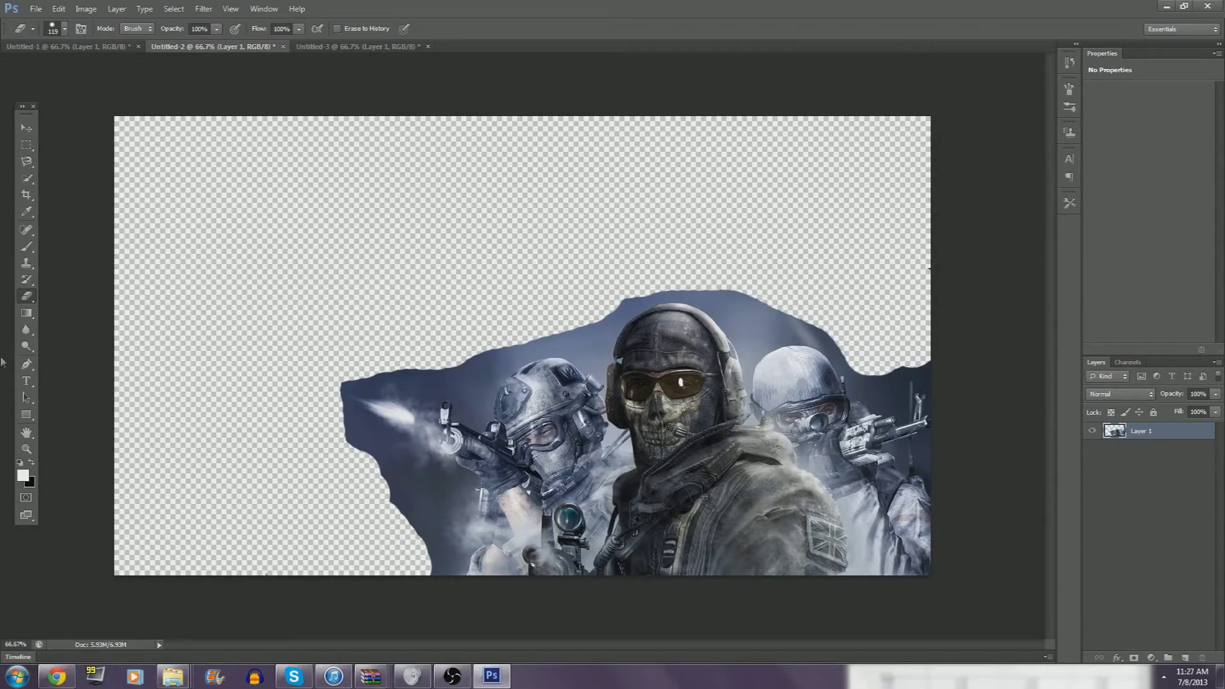
Copy the Black Ops II image from Untitled-3 into Untitled-2, filling the canvas beneath the soldiers layer
{"action": "left_click", "coordinate": [370, 45]}
{"action": "left_click", "coordinate": [26, 128]}
{"action": "left_click_drag", "start_coordinate": [925, 399], "coordinate": [89, 60]}
{"action": "left_click", "coordinate": [189, 50]}
{"action": "left_click", "coordinate": [396, 47]}
{"action": "left_click_drag", "start_coordinate": [443, 265], "coordinate": [219, 296]}
{"action": "key", "text": "ctrl+["}
{"action": "left_click_drag", "start_coordinate": [594, 328], "coordinate": [363, 64]}
Select only the CALL OF DUTY lettering in Untitled-3 with a rectangular marquee, leaving out the BLACK OPS II line
{"action": "left_click", "coordinate": [27, 163]}
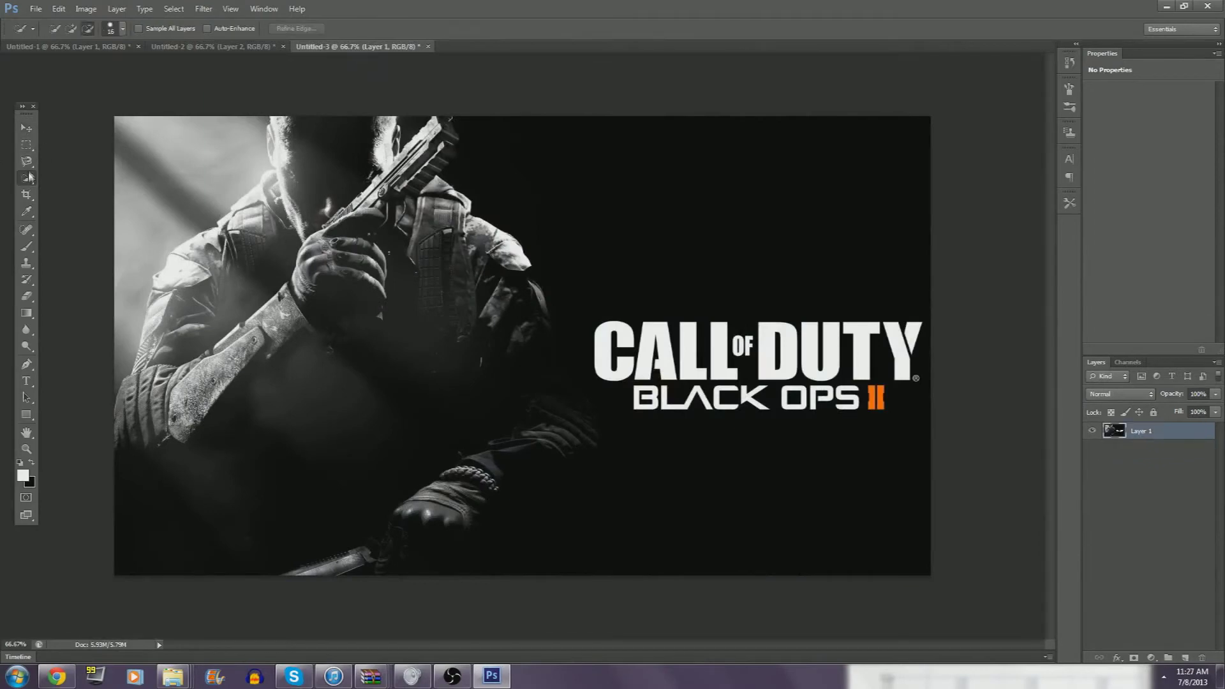
{"action": "left_click", "coordinate": [26, 145]}
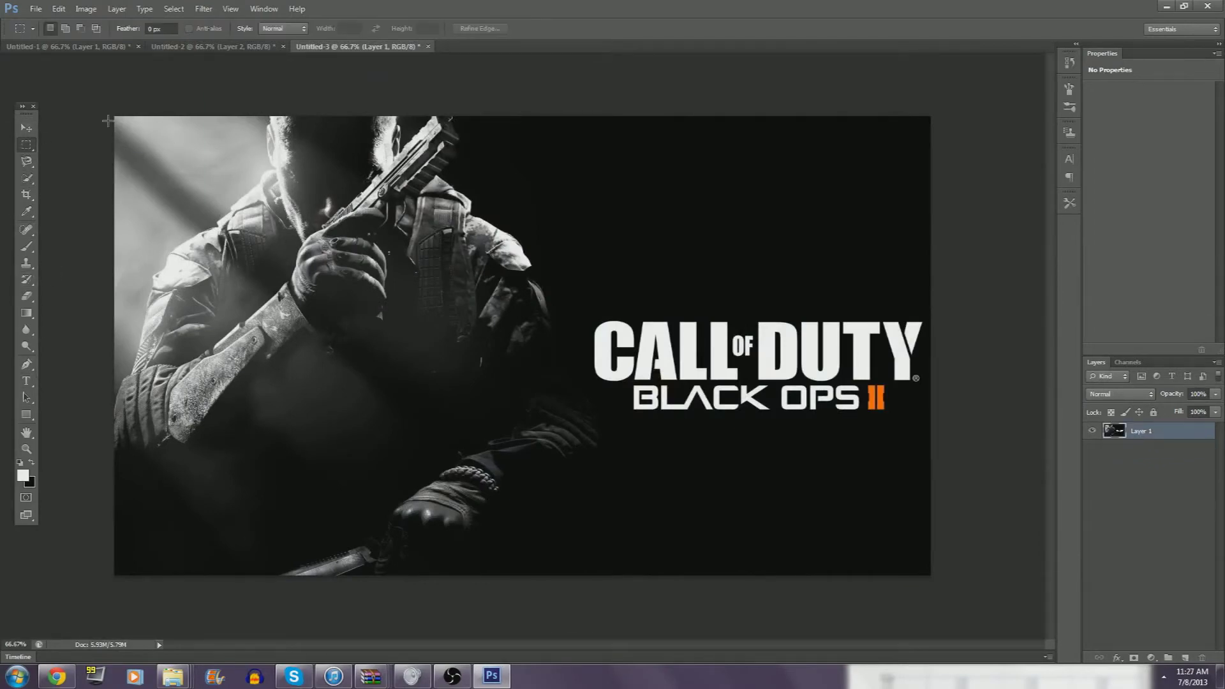
{"action": "left_click_drag", "start_coordinate": [515, 530], "coordinate": [596, 590]}
{"action": "left_click", "coordinate": [1010, 473]}
{"action": "left_click_drag", "start_coordinate": [788, 532], "coordinate": [938, 432]}
{"action": "left_click_drag", "start_coordinate": [586, 303], "coordinate": [931, 418]}
{"action": "key", "text": "v"}
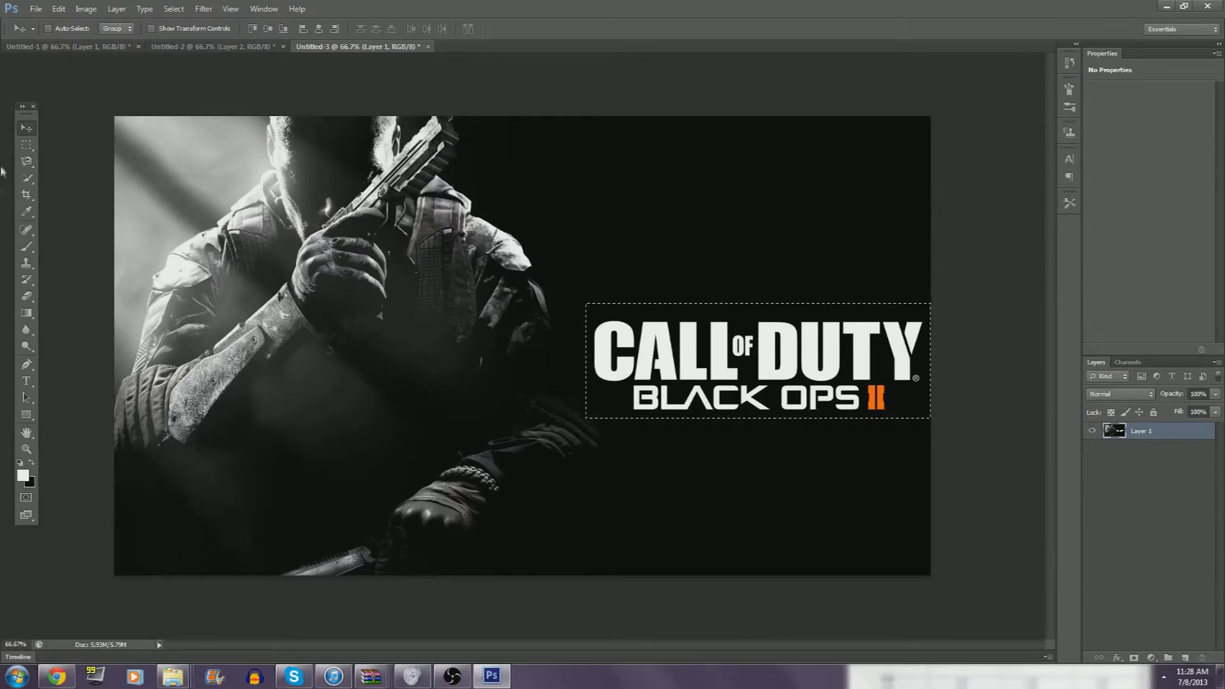
{"action": "key", "text": "m"}
{"action": "left_click_drag", "start_coordinate": [585, 315], "coordinate": [930, 381]}
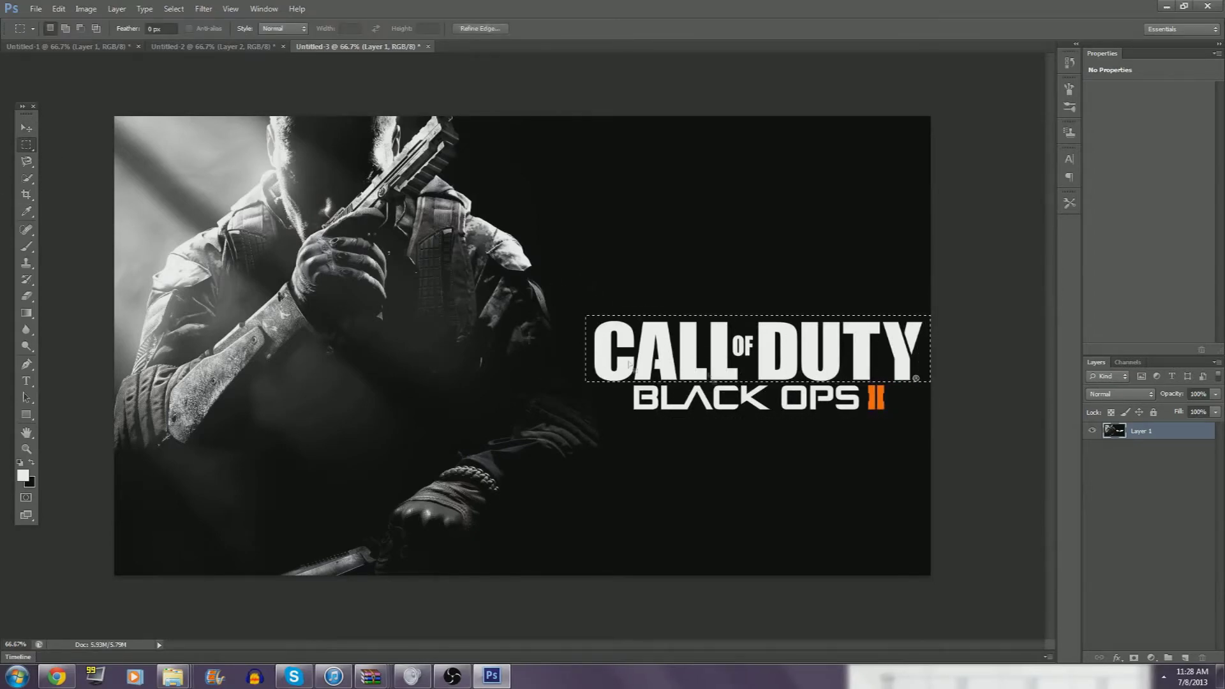
Copy the selected CALL OF DUTY lettering into Untitled-2 above the soldiers and align the Black Ops image with the canvas
{"action": "key", "text": "v"}
{"action": "left_click_drag", "start_coordinate": [717, 348], "coordinate": [696, 197]}
{"action": "left_click_drag", "start_coordinate": [380, 227], "coordinate": [400, 272], "text": "ctrl"}
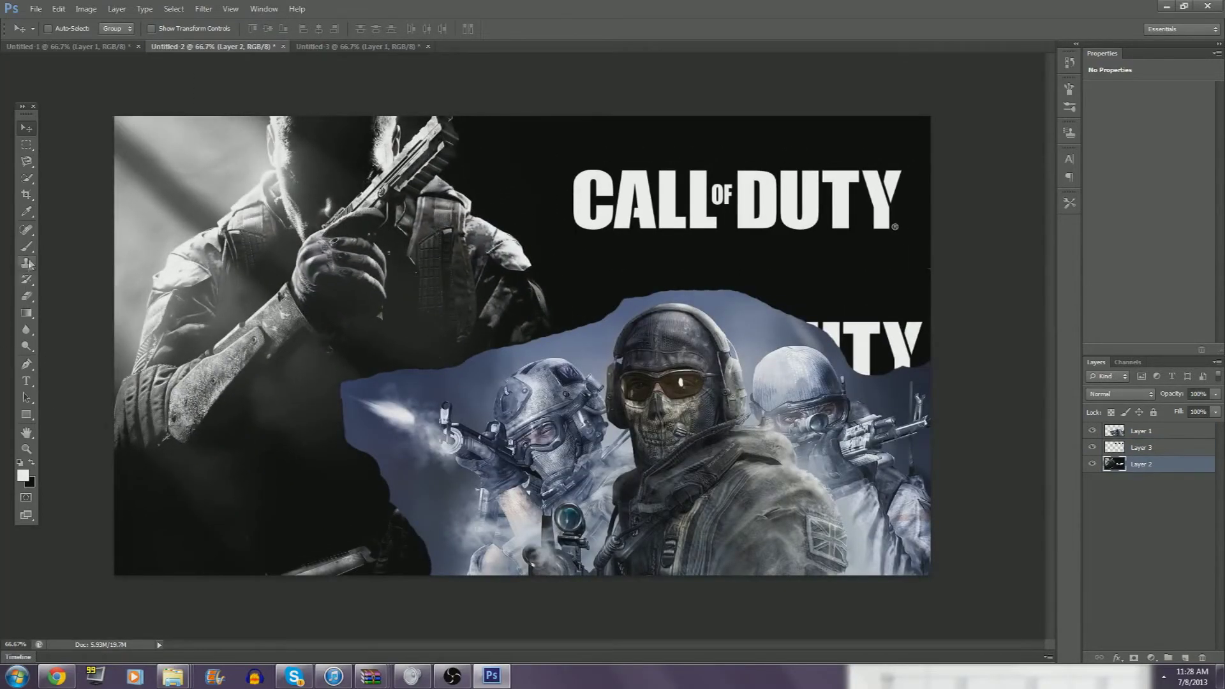
Erase the left soldier and haze from Layer 1 and shift the masked soldier about 3 in to the right
{"action": "key", "text": "e"}
{"action": "left_click", "coordinate": [1144, 434]}
{"action": "mouse_move", "coordinate": [361, 415]}
{"action": "left_mouse_down"}
{"action": "mouse_move", "coordinate": [447, 434]}
{"action": "mouse_move", "coordinate": [548, 395]}
{"action": "left_mouse_up"}
{"action": "mouse_move", "coordinate": [577, 344]}
{"action": "left_mouse_down"}
{"action": "mouse_move", "coordinate": [597, 364]}
{"action": "mouse_move", "coordinate": [549, 497]}
{"action": "mouse_move", "coordinate": [485, 551]}
{"action": "left_mouse_up"}
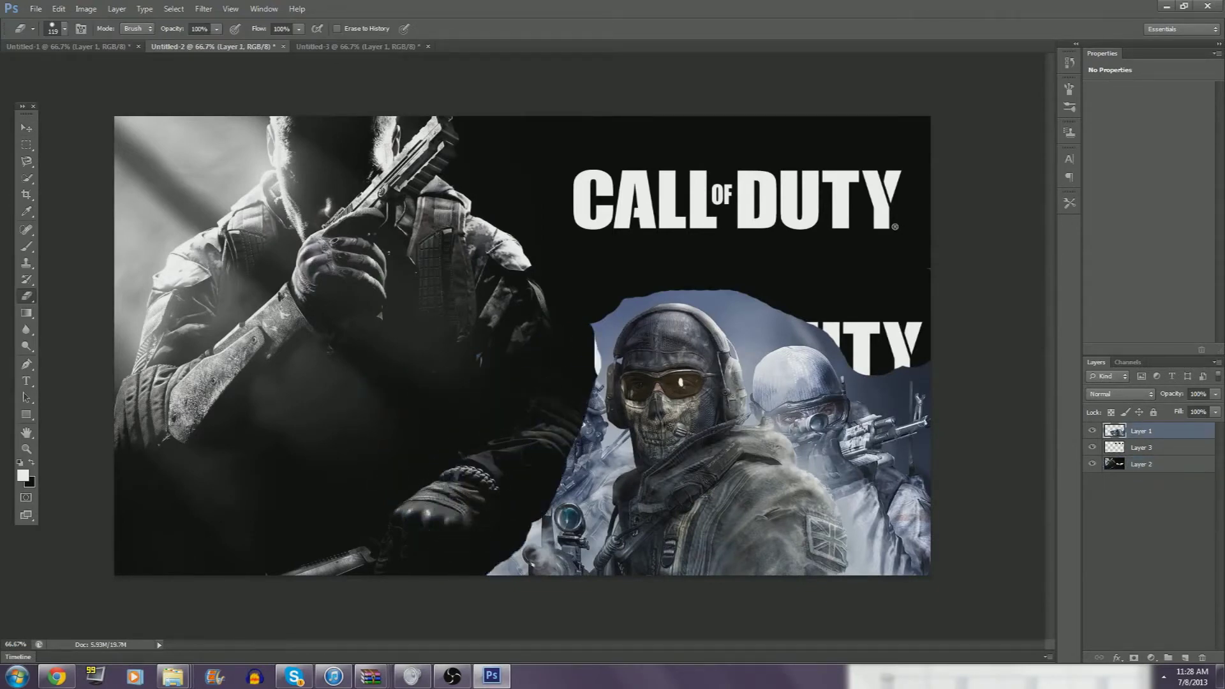
{"action": "left_click_drag", "start_coordinate": [581, 469], "coordinate": [593, 449]}
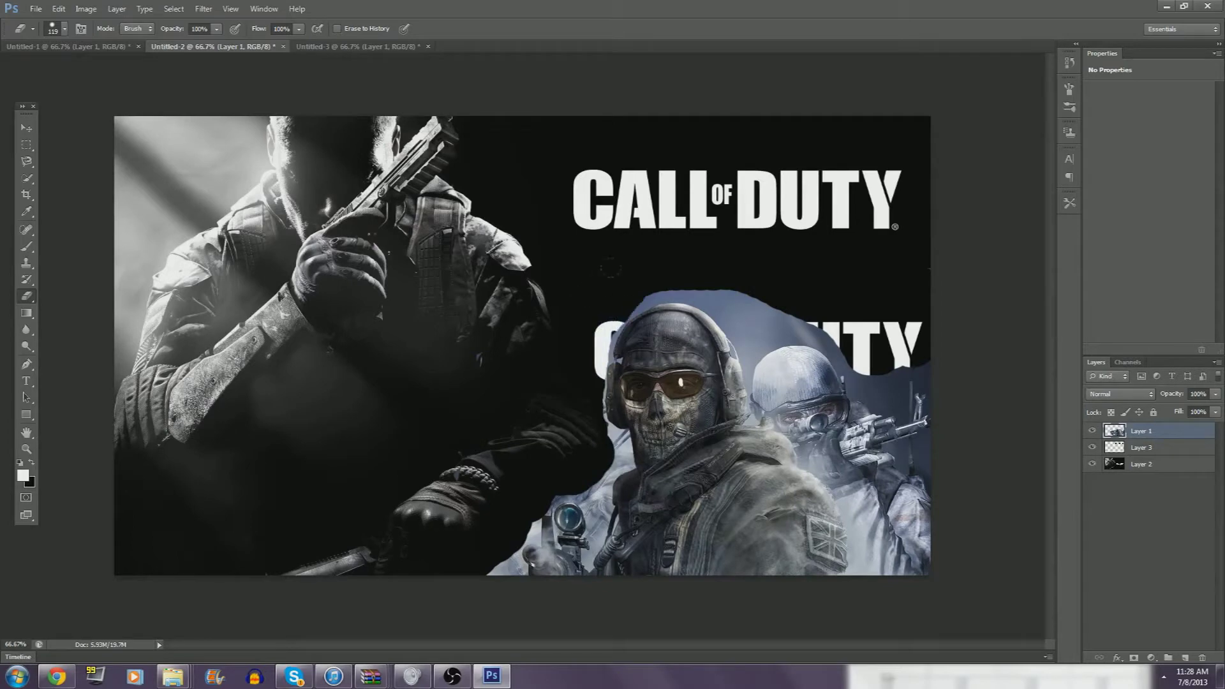
{"action": "mouse_move", "coordinate": [735, 302]}
{"action": "left_mouse_down"}
{"action": "mouse_move", "coordinate": [886, 392]}
{"action": "mouse_move", "coordinate": [919, 555]}
{"action": "left_mouse_up"}
{"action": "key", "text": "v"}
{"action": "left_click_drag", "start_coordinate": [773, 457], "coordinate": [869, 464]}
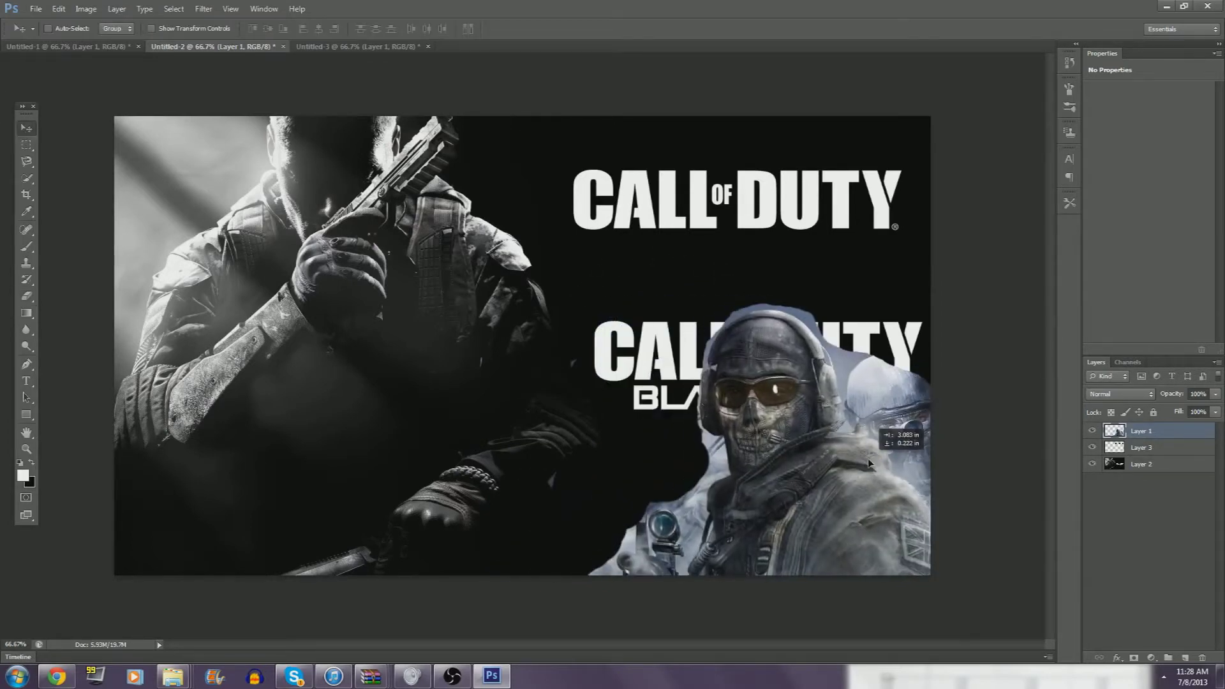
{"action": "left_click", "coordinate": [26, 296]}
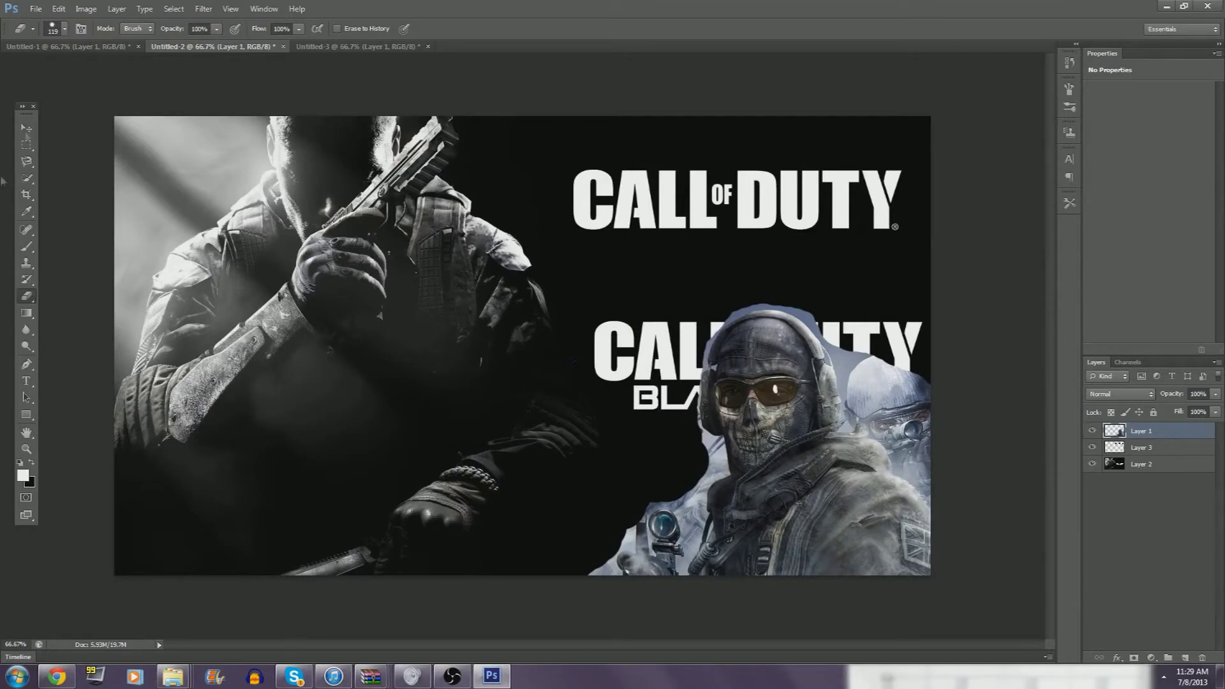
{"action": "key", "text": "v"}
{"action": "left_click", "coordinate": [27, 344]}
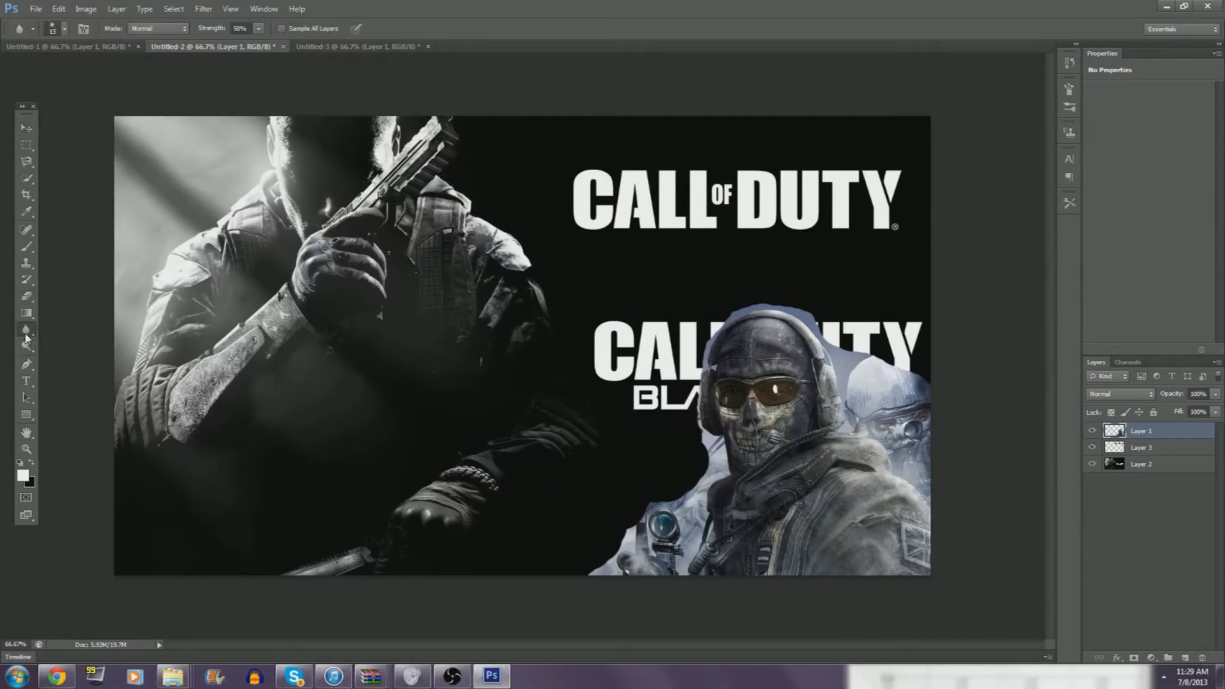
Move the CALL OF DUTY lettering on Layer 3 to the lower-left corner of the canvas
{"action": "left_click", "coordinate": [1142, 448]}
{"action": "key", "text": "v"}
{"action": "left_click_drag", "start_coordinate": [757, 191], "coordinate": [321, 554]}
Delete the right part of the Black Ops image on Layer 2, including its logo, using a full-height rectangular selection
{"action": "left_click", "coordinate": [1132, 465]}
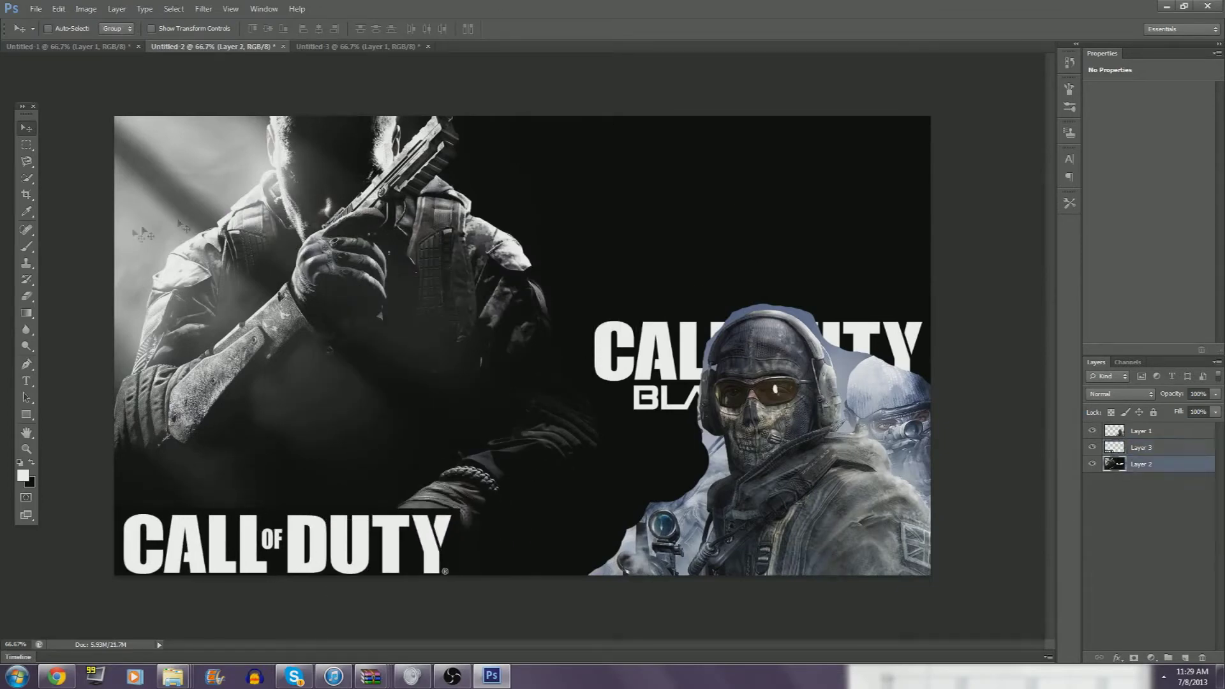
{"action": "left_click", "coordinate": [26, 146]}
{"action": "left_click_drag", "start_coordinate": [580, 116], "coordinate": [931, 576]}
{"action": "key", "text": "Delete"}
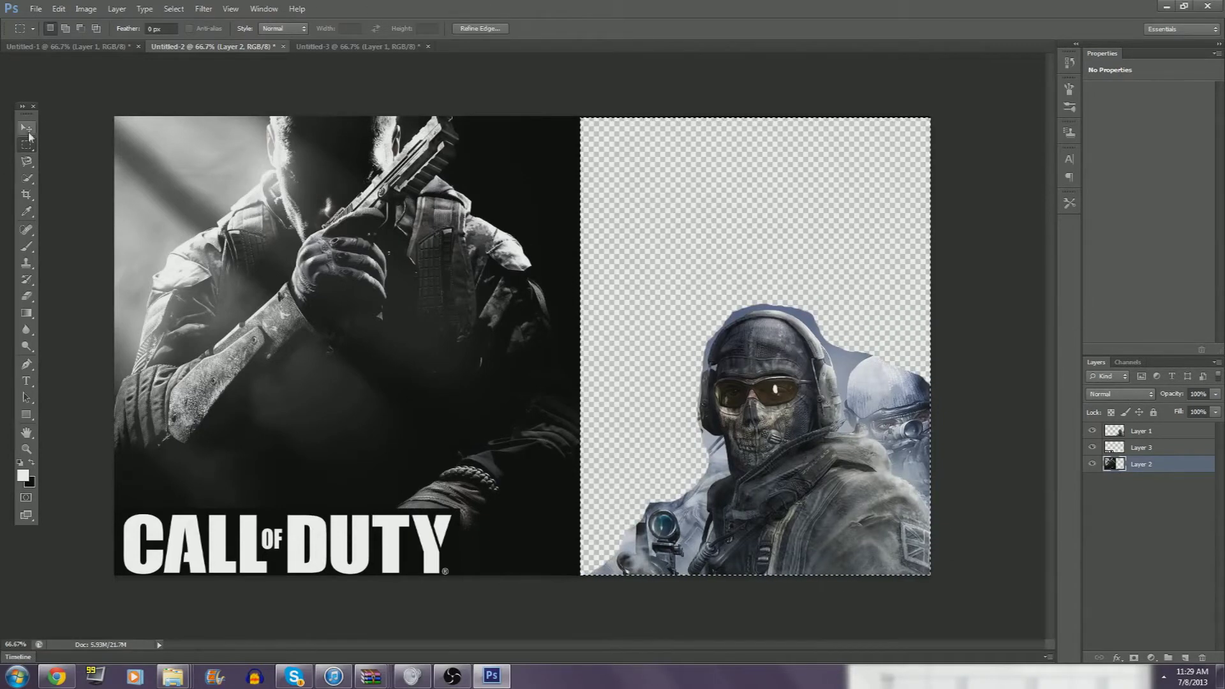
Try to reposition and free-transform the CALL OF DUTY lettering for the empty right part of the canvas
{"action": "key", "text": "v"}
{"action": "left_click_drag", "start_coordinate": [315, 549], "coordinate": [823, 153]}
{"action": "left_click", "coordinate": [1141, 447]}
{"action": "left_click", "coordinate": [59, 9]}
{"action": "left_click", "coordinate": [121, 245]}
{"action": "key", "text": "Return"}
{"action": "left_click", "coordinate": [58, 8]}
{"action": "left_click", "coordinate": [55, 7]}
{"action": "left_click", "coordinate": [56, 6]}
{"action": "left_click", "coordinate": [121, 246]}
{"action": "left_click", "coordinate": [622, 256]}
{"action": "left_click_drag", "start_coordinate": [724, 167], "coordinate": [577, 238]}
{"action": "left_click_drag", "start_coordinate": [995, 198], "coordinate": [907, 238]}
{"action": "double_click", "coordinate": [1168, 431]}
{"action": "left_click", "coordinate": [983, 429]}
{"action": "left_click", "coordinate": [1148, 447]}
{"action": "left_click", "coordinate": [1149, 464]}
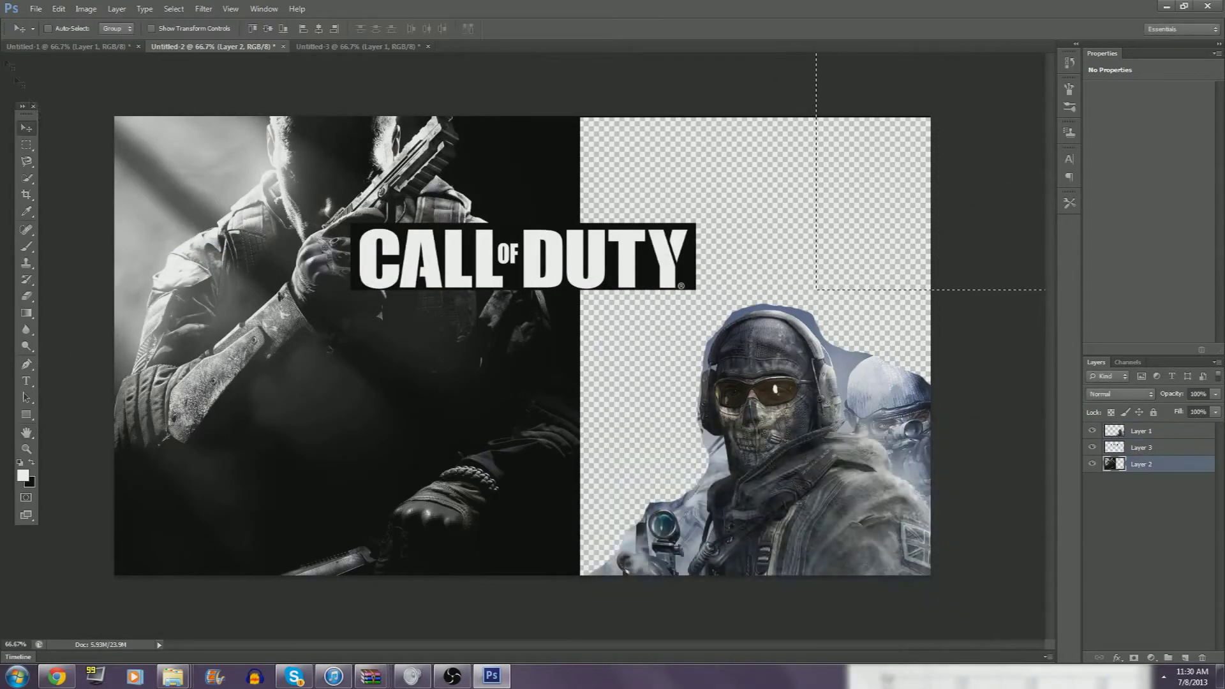
Clear the selection, then fit the CALL OF DUTY lettering across the top of the empty right area, widened to 101.48%
{"action": "left_click", "coordinate": [26, 145]}
{"action": "left_click_drag", "start_coordinate": [252, 169], "coordinate": [332, 227]}
{"action": "left_click", "coordinate": [25, 129]}
{"action": "left_click", "coordinate": [1142, 447]}
{"action": "left_click", "coordinate": [58, 9]}
{"action": "left_click", "coordinate": [121, 242]}
{"action": "left_click_drag", "start_coordinate": [402, 270], "coordinate": [576, 149]}
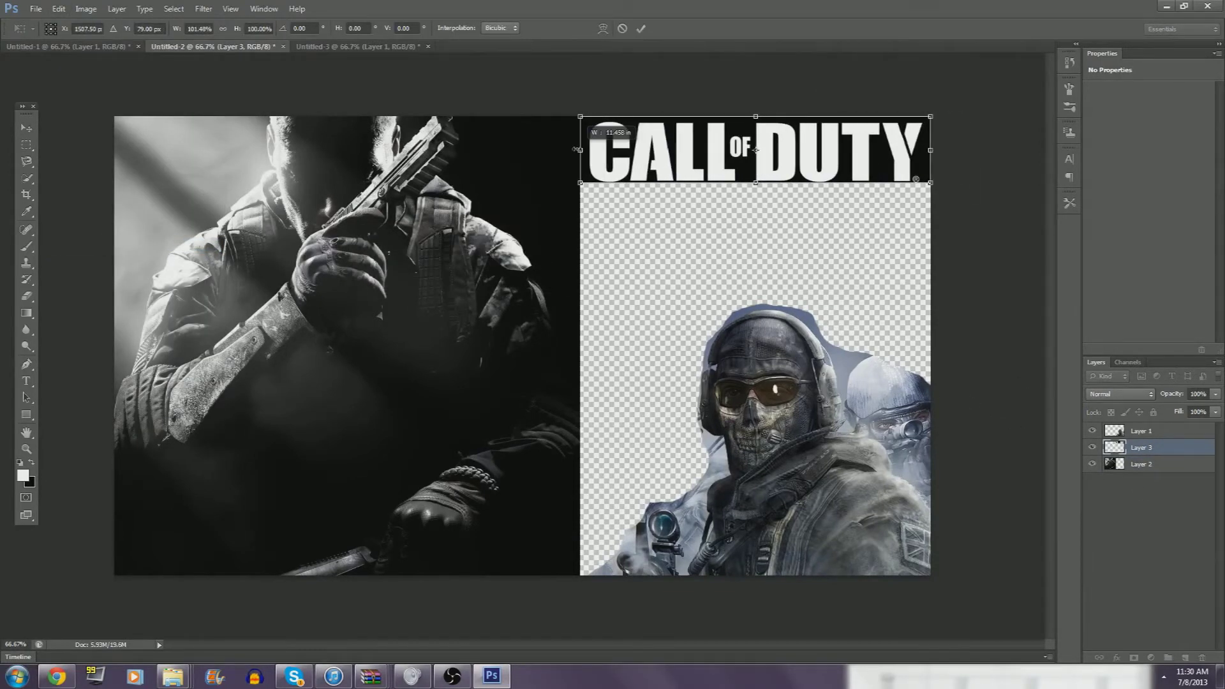
{"action": "left_click", "coordinate": [26, 246]}
{"action": "left_click", "coordinate": [572, 251]}
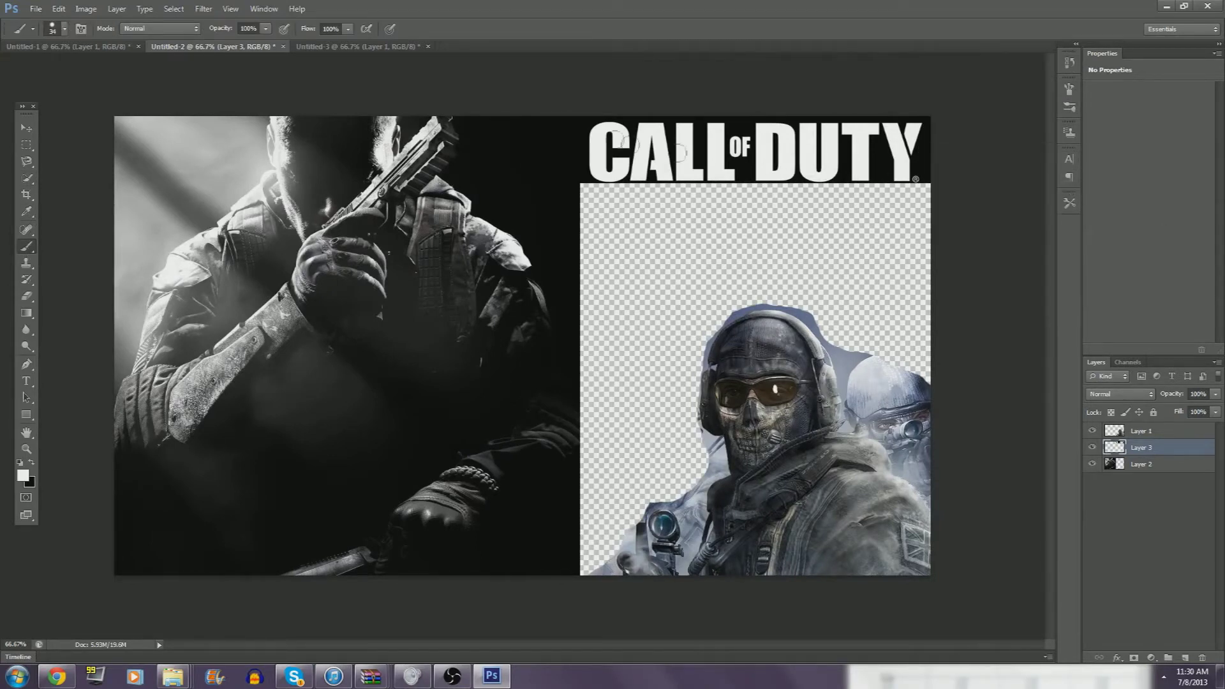
{"action": "left_click", "coordinate": [81, 29]}
{"action": "left_click", "coordinate": [81, 30]}
{"action": "right_click", "coordinate": [34, 246]}
{"action": "left_click", "coordinate": [96, 267]}
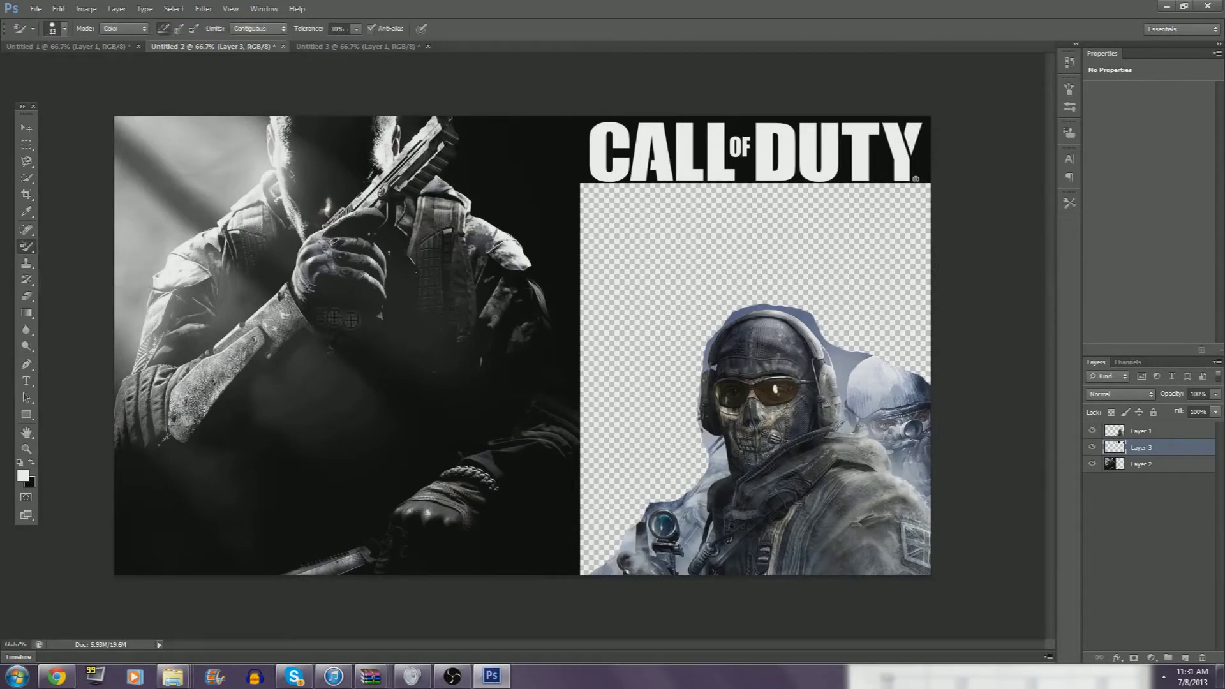
{"action": "right_click", "coordinate": [33, 246]}
{"action": "left_click", "coordinate": [96, 245]}
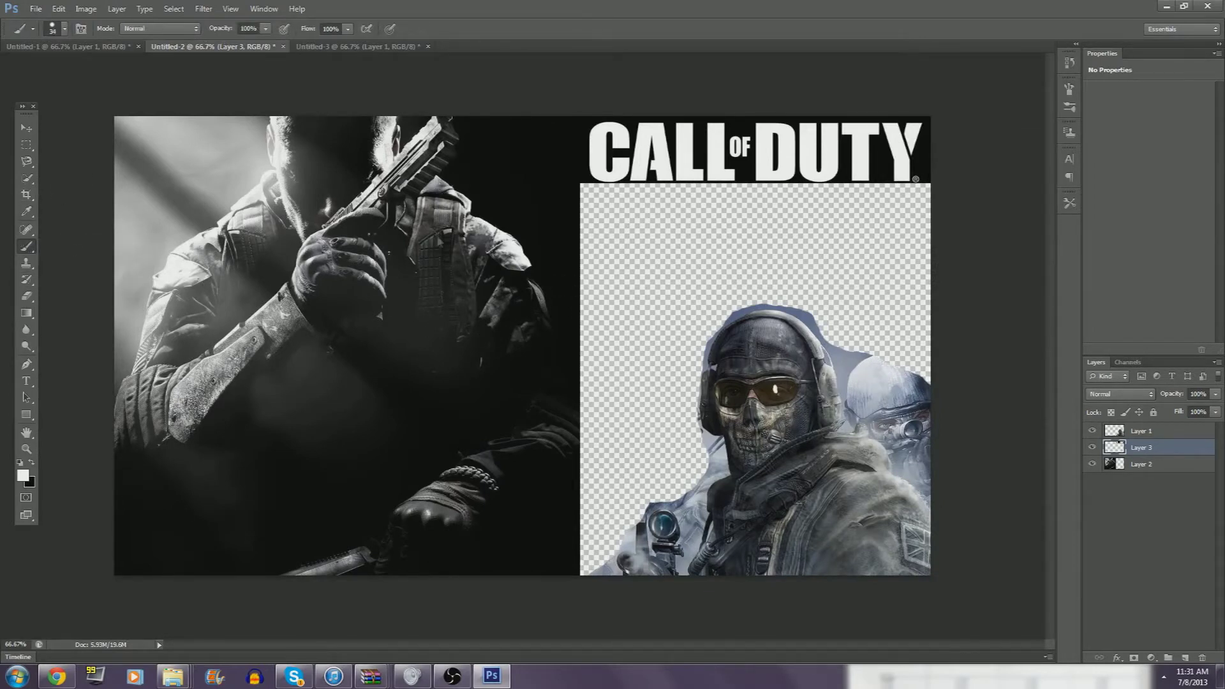
{"action": "left_click_drag", "start_coordinate": [571, 268], "coordinate": [758, 241]}
{"action": "left_click", "coordinate": [58, 8]}
{"action": "left_click", "coordinate": [83, 19]}
{"action": "left_click", "coordinate": [58, 30]}
{"action": "left_click", "coordinate": [57, 29]}
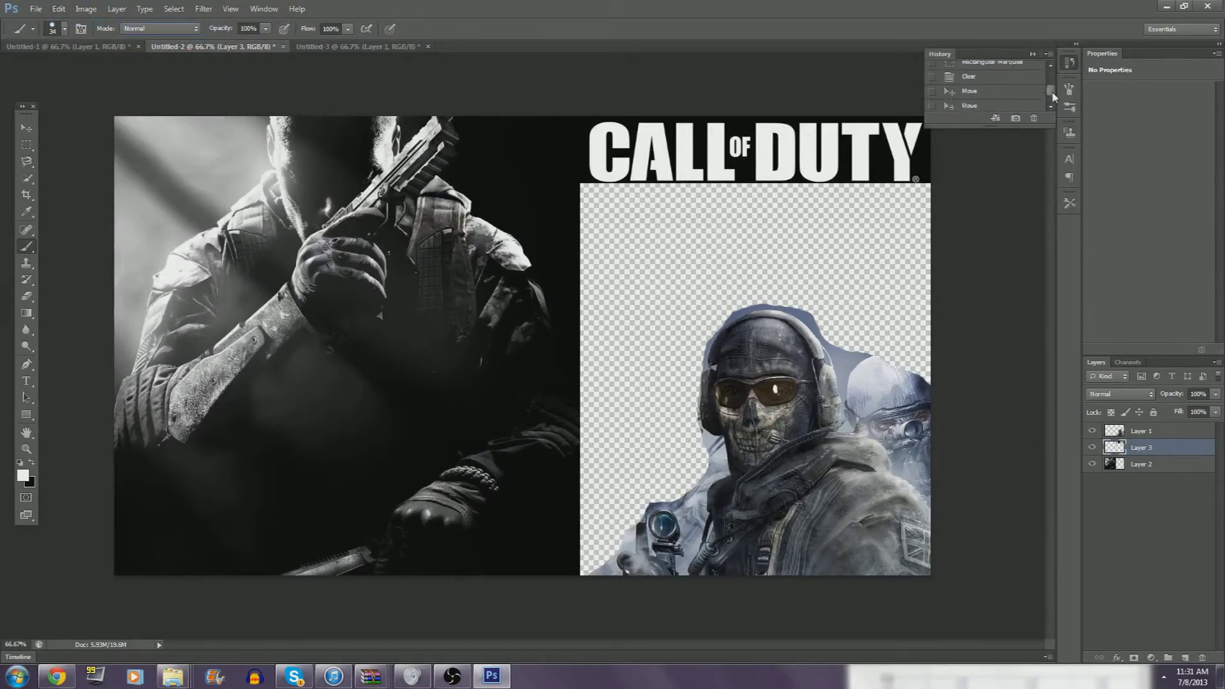
{"action": "left_click", "coordinate": [1069, 132]}
{"action": "left_click_drag", "start_coordinate": [1080, 86], "coordinate": [1079, 86]}
{"action": "left_click", "coordinate": [1070, 89]}
{"action": "left_click", "coordinate": [1069, 107]}
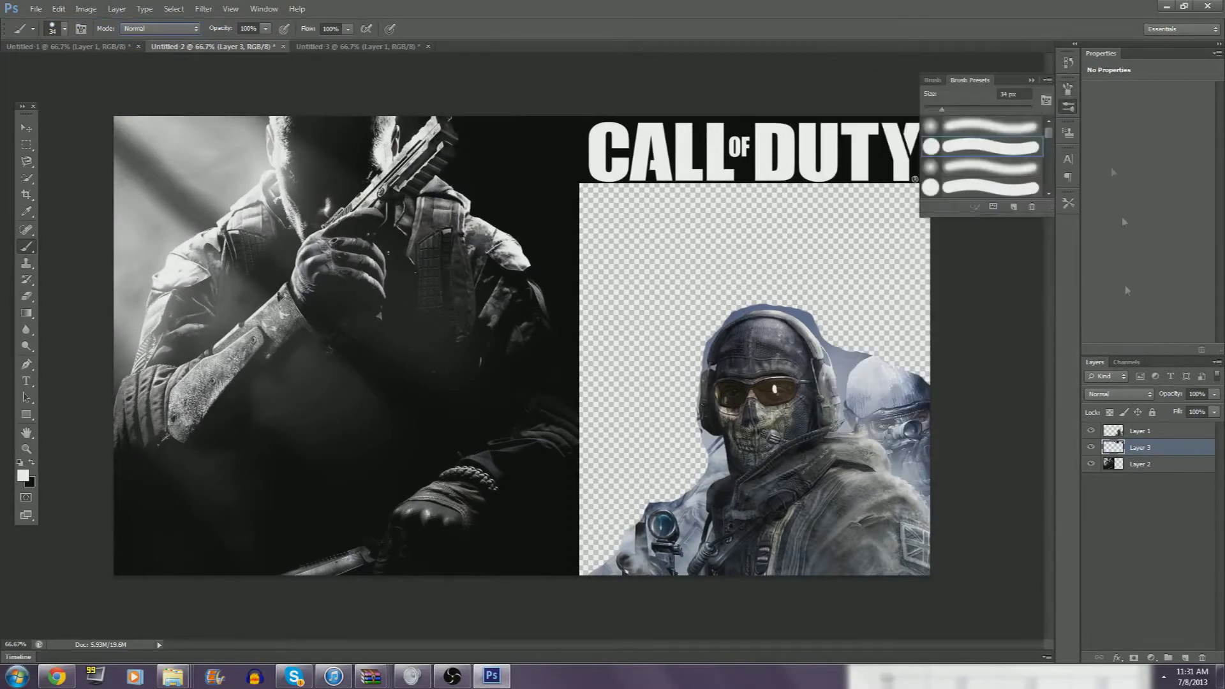
Sample the near-black background beside the pistol as the foreground color
{"action": "key", "text": "i"}
{"action": "left_click", "coordinate": [566, 173]}
{"action": "left_click", "coordinate": [516, 155]}
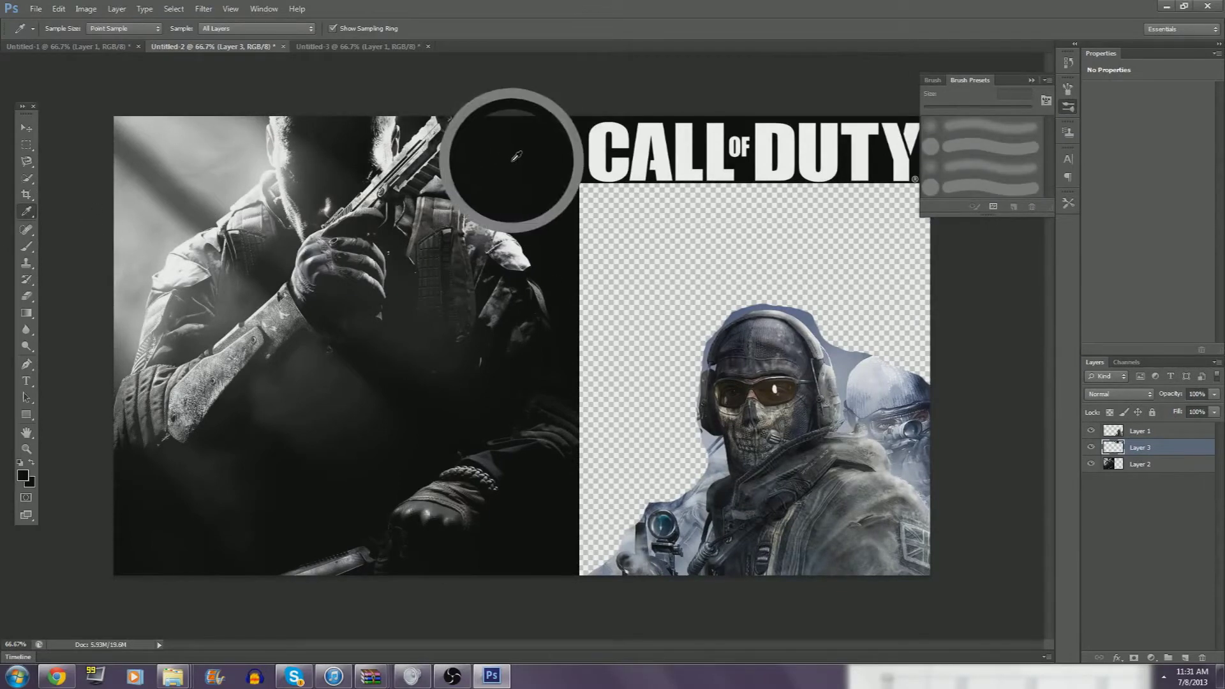
{"action": "left_click", "coordinate": [27, 247]}
{"action": "mouse_move", "coordinate": [510, 209]}
{"action": "left_mouse_down"}
{"action": "mouse_move", "coordinate": [791, 199]}
{"action": "mouse_move", "coordinate": [900, 180]}
{"action": "left_mouse_up"}
{"action": "left_click", "coordinate": [59, 9]}
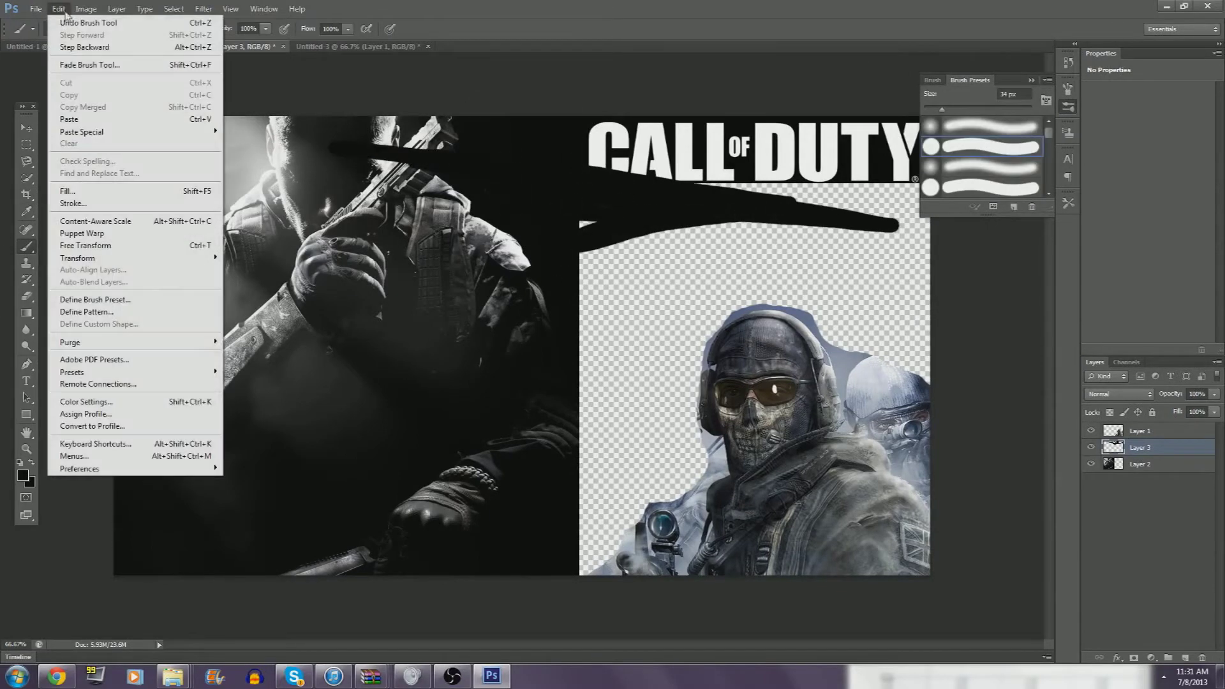
{"action": "left_click", "coordinate": [72, 23]}
Add a new layer beneath all others and paint the empty right area near-black, enlarging the brush to 143 px
{"action": "left_click", "coordinate": [1185, 657]}
{"action": "left_click_drag", "start_coordinate": [1140, 448], "coordinate": [1138, 491]}
{"action": "mouse_move", "coordinate": [568, 260]}
{"action": "left_mouse_down"}
{"action": "mouse_move", "coordinate": [701, 198]}
{"action": "mouse_move", "coordinate": [792, 268]}
{"action": "mouse_move", "coordinate": [919, 249]}
{"action": "left_mouse_up"}
{"action": "left_click", "coordinate": [62, 30]}
{"action": "left_click_drag", "start_coordinate": [39, 67], "coordinate": [110, 67]}
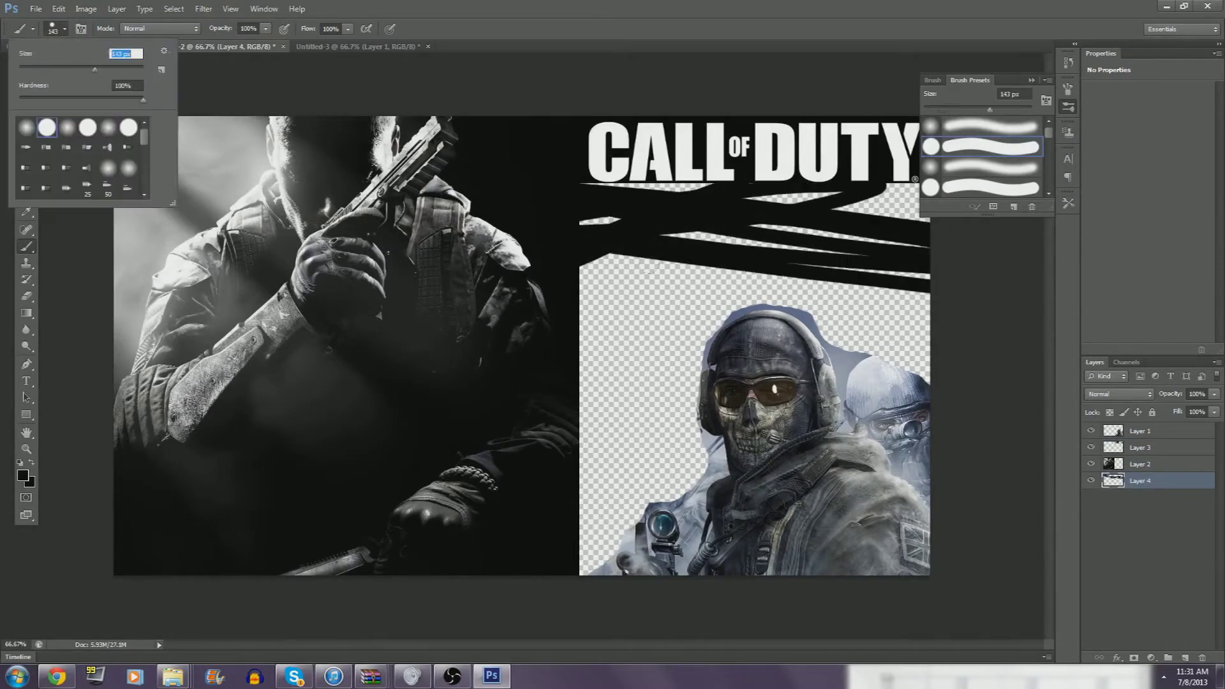
{"action": "left_click_drag", "start_coordinate": [593, 293], "coordinate": [906, 217]}
{"action": "left_click_drag", "start_coordinate": [906, 300], "coordinate": [663, 415]}
{"action": "mouse_move", "coordinate": [689, 459]}
{"action": "left_mouse_down"}
{"action": "mouse_move", "coordinate": [613, 517]}
{"action": "mouse_move", "coordinate": [606, 561]}
{"action": "left_mouse_up"}
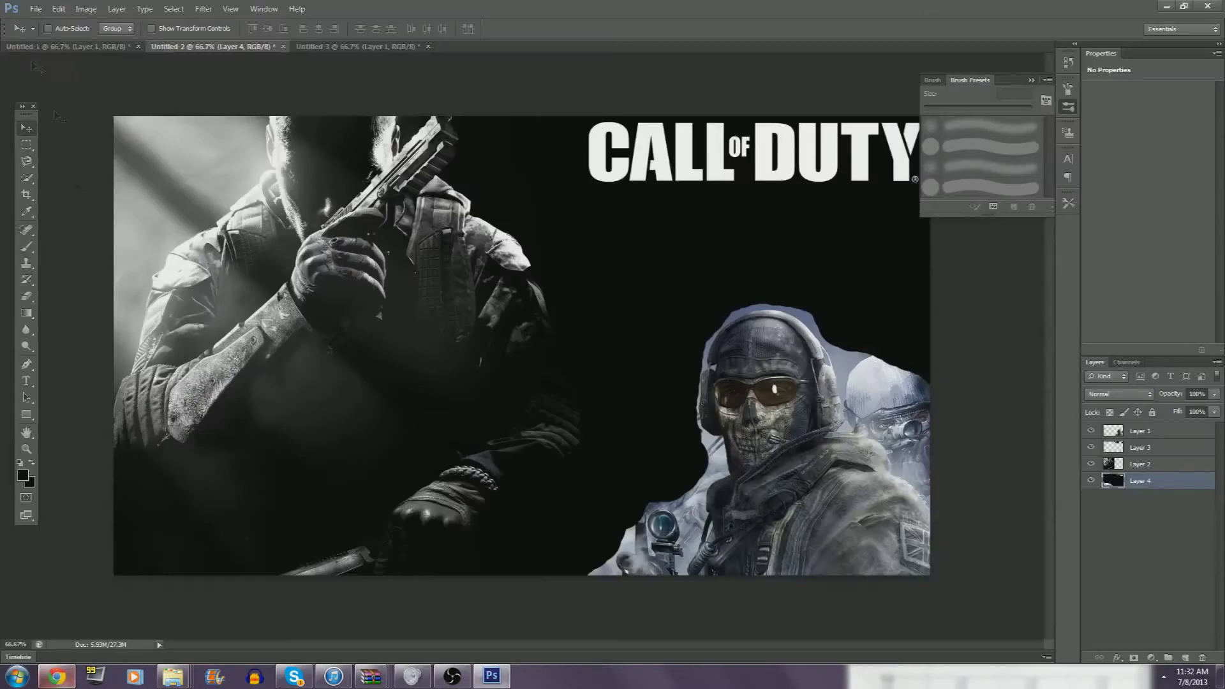
Open the logo image LynxKayzee.png
{"action": "left_click", "coordinate": [59, 9]}
{"action": "left_click", "coordinate": [63, 37]}
{"action": "left_click", "coordinate": [463, 221]}
{"action": "left_click_drag", "start_coordinate": [779, 186], "coordinate": [805, 344]}
{"action": "double_click", "coordinate": [531, 310]}
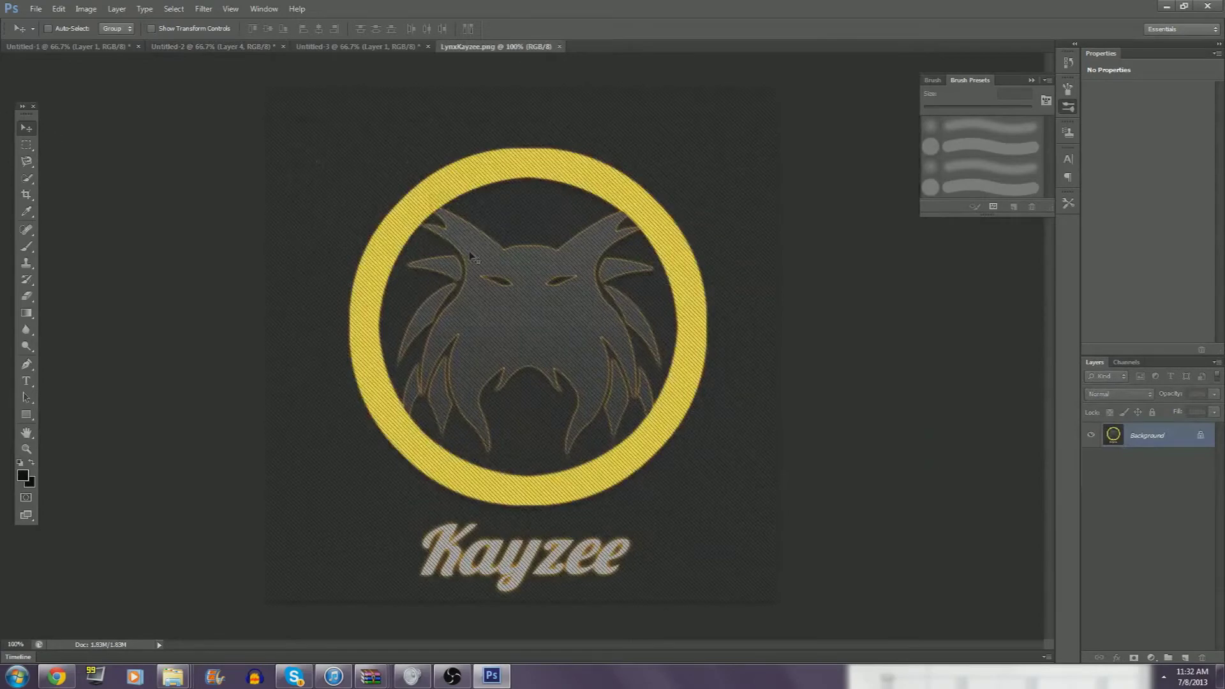
Duplicate the locked Background layer of the logo image
{"action": "left_click_drag", "start_coordinate": [530, 263], "coordinate": [538, 262]}
{"action": "left_click", "coordinate": [613, 253]}
{"action": "right_click", "coordinate": [1169, 441]}
{"action": "left_click", "coordinate": [1142, 464]}
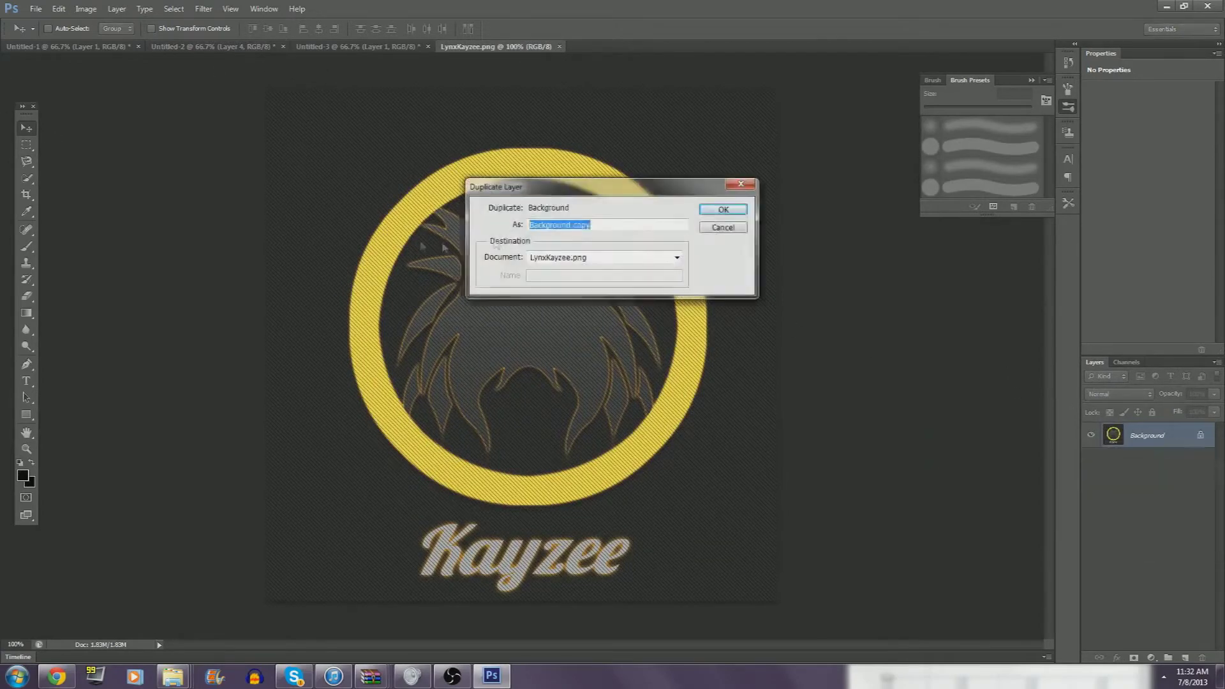
{"action": "left_click", "coordinate": [721, 208]}
Try to outline the yellow ring with an elliptical marquee
{"action": "key", "text": "m"}
{"action": "left_click_drag", "start_coordinate": [727, 499], "coordinate": [769, 517]}
{"action": "left_click", "coordinate": [26, 128]}
{"action": "right_click", "coordinate": [26, 145]}
{"action": "left_click", "coordinate": [53, 157]}
{"action": "left_click_drag", "start_coordinate": [395, 203], "coordinate": [680, 458]}
{"action": "left_click_drag", "start_coordinate": [659, 412], "coordinate": [731, 523]}
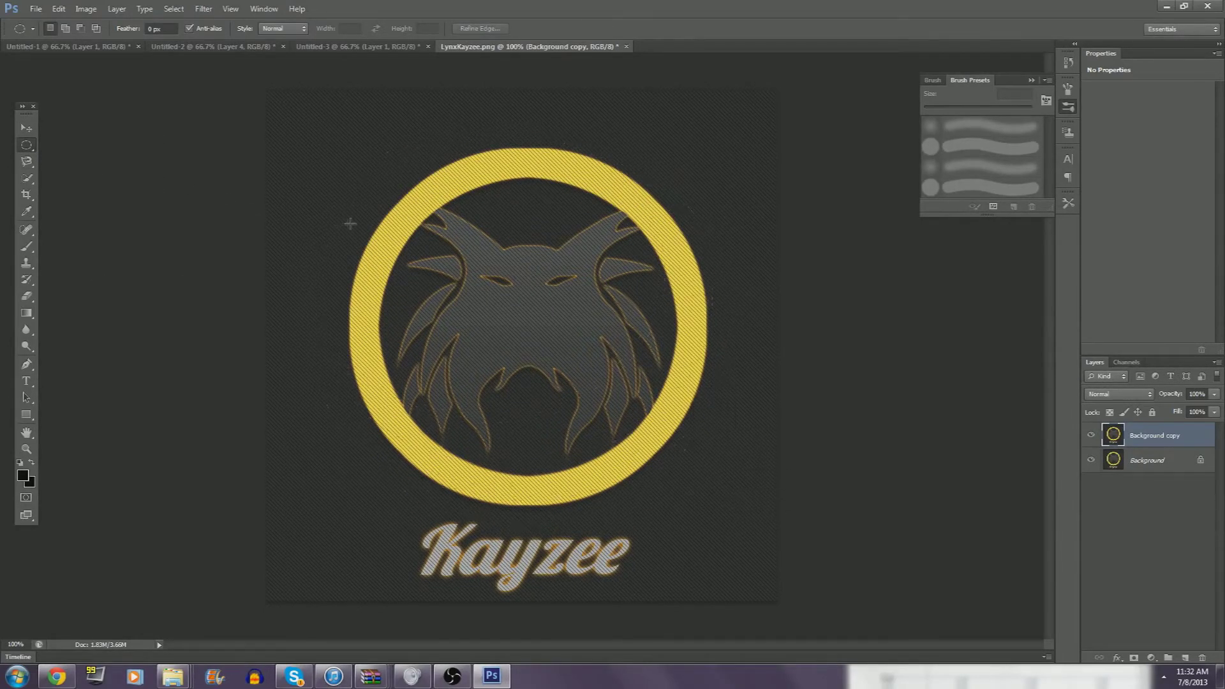
{"action": "left_click_drag", "start_coordinate": [346, 203], "coordinate": [682, 441]}
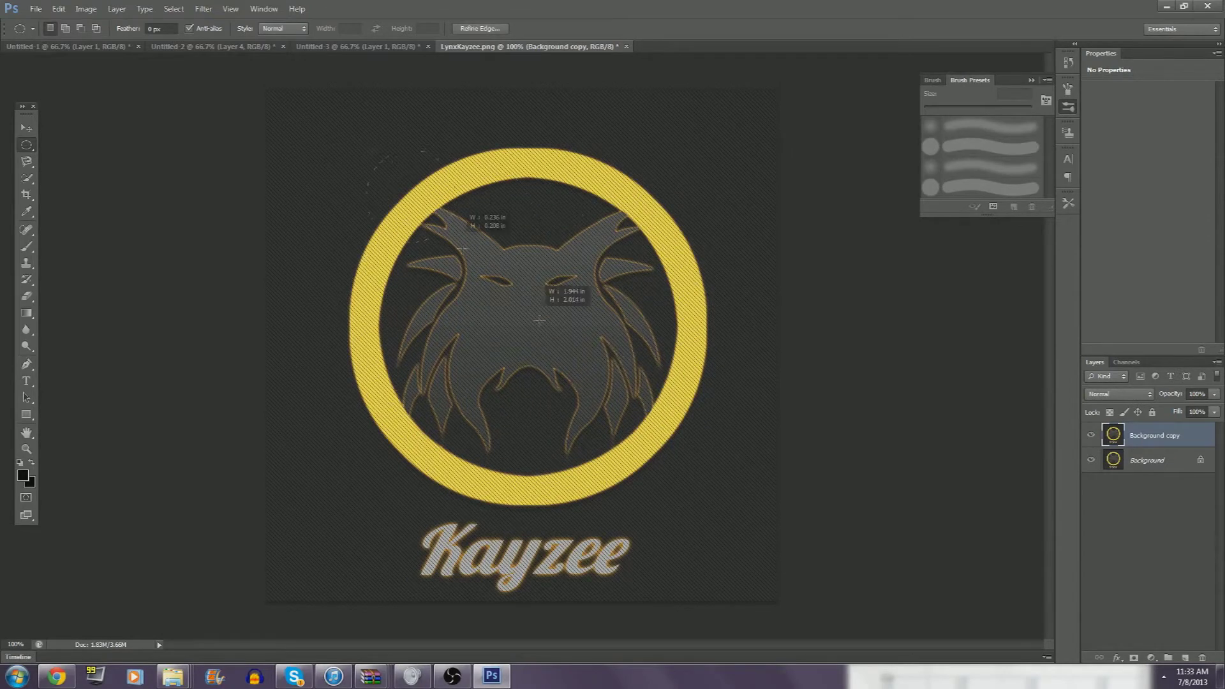
{"action": "left_click_drag", "start_coordinate": [687, 501], "coordinate": [287, 339]}
{"action": "left_click_drag", "start_coordinate": [686, 353], "coordinate": [696, 322]}
{"action": "left_click_drag", "start_coordinate": [350, 323], "coordinate": [693, 538]}
{"action": "left_click_drag", "start_coordinate": [649, 245], "coordinate": [709, 138]}
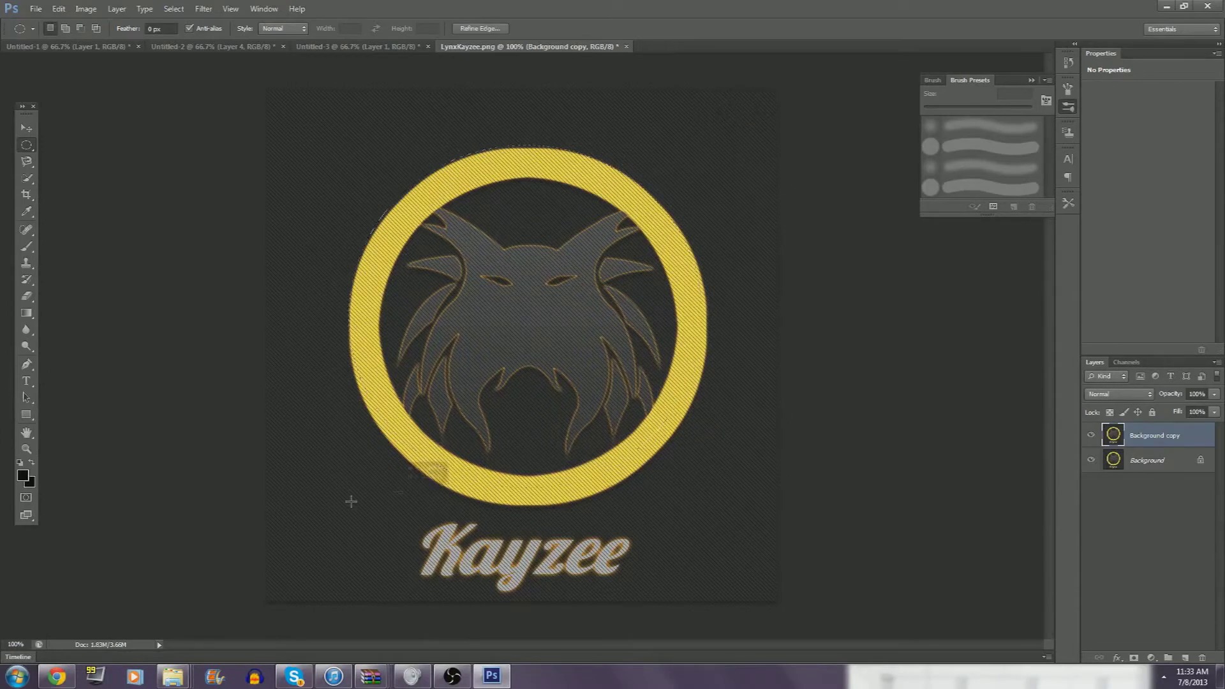
{"action": "left_click_drag", "start_coordinate": [705, 145], "coordinate": [706, 145]}
Pencil a small guide corner at the ring's lower left and select the ring with an elliptical marquee about 7.9 in wide
{"action": "left_click_drag", "start_coordinate": [26, 246], "coordinate": [26, 246]}
{"action": "left_click", "coordinate": [64, 260]}
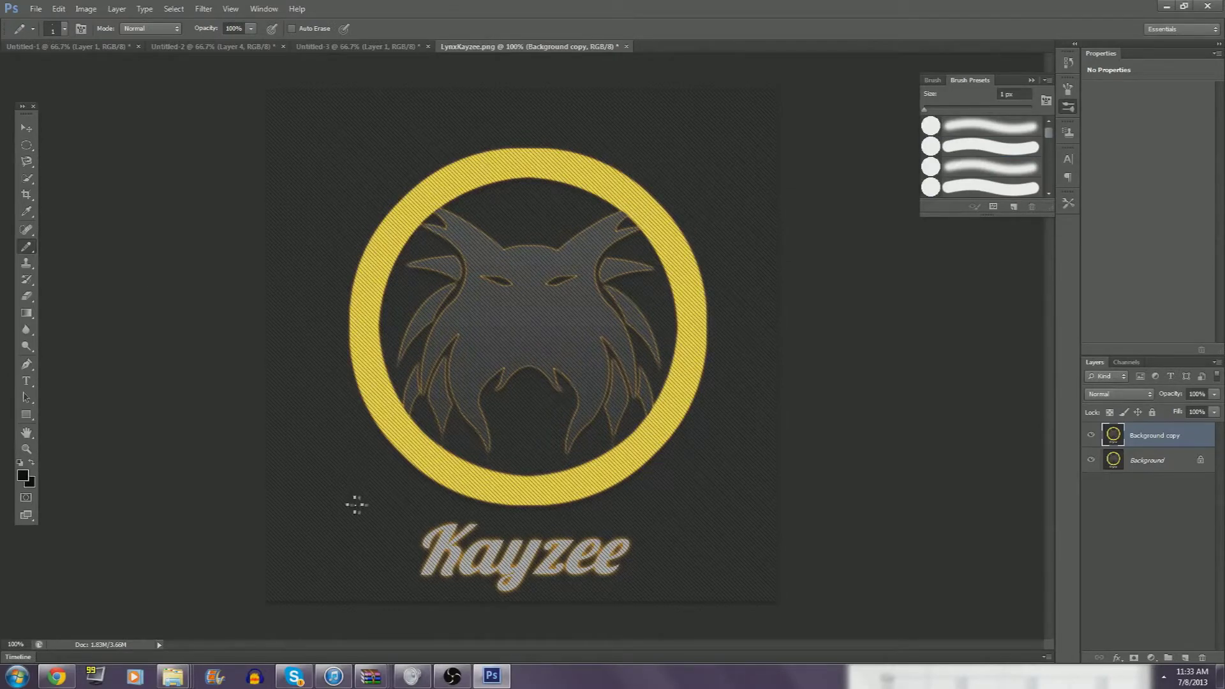
{"action": "left_click", "coordinate": [26, 145]}
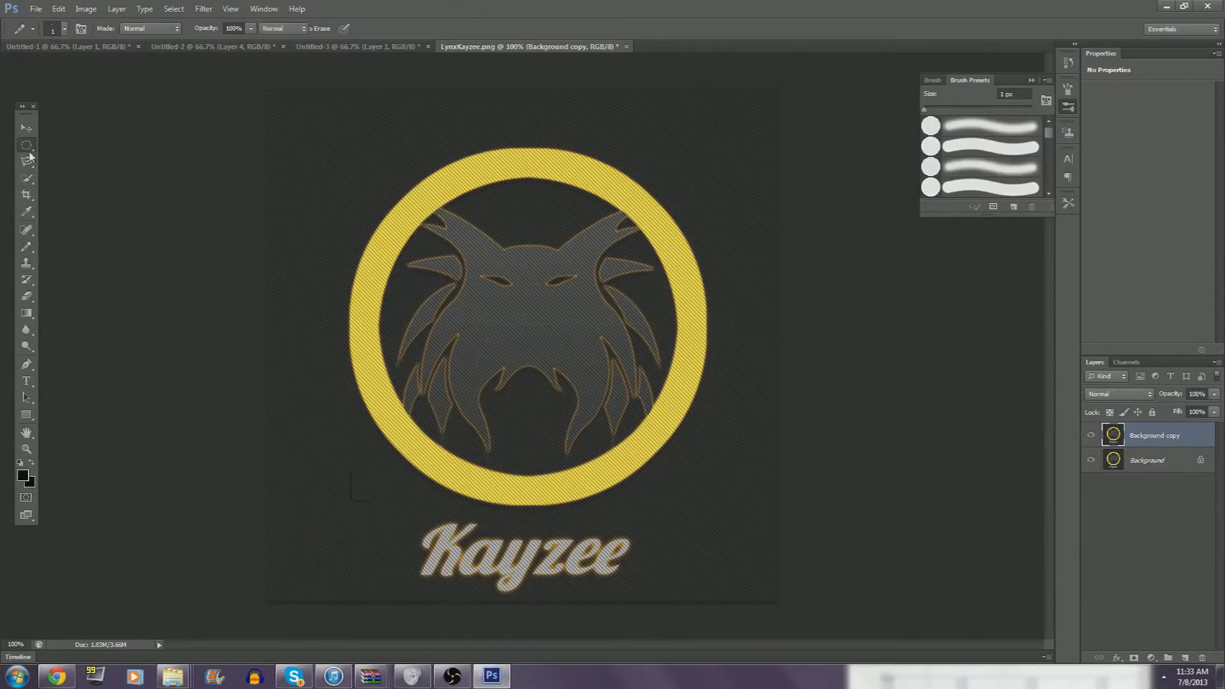
{"action": "mouse_move", "coordinate": [350, 501]}
{"action": "left_mouse_down"}
{"action": "mouse_move", "coordinate": [725, 139]}
{"action": "mouse_move", "coordinate": [696, 148]}
{"action": "mouse_move", "coordinate": [692, 431]}
{"action": "mouse_move", "coordinate": [706, 197]}
{"action": "left_mouse_up"}
{"action": "left_click_drag", "start_coordinate": [702, 146], "coordinate": [702, 146]}
{"action": "left_click_drag", "start_coordinate": [357, 516], "coordinate": [712, 148]}
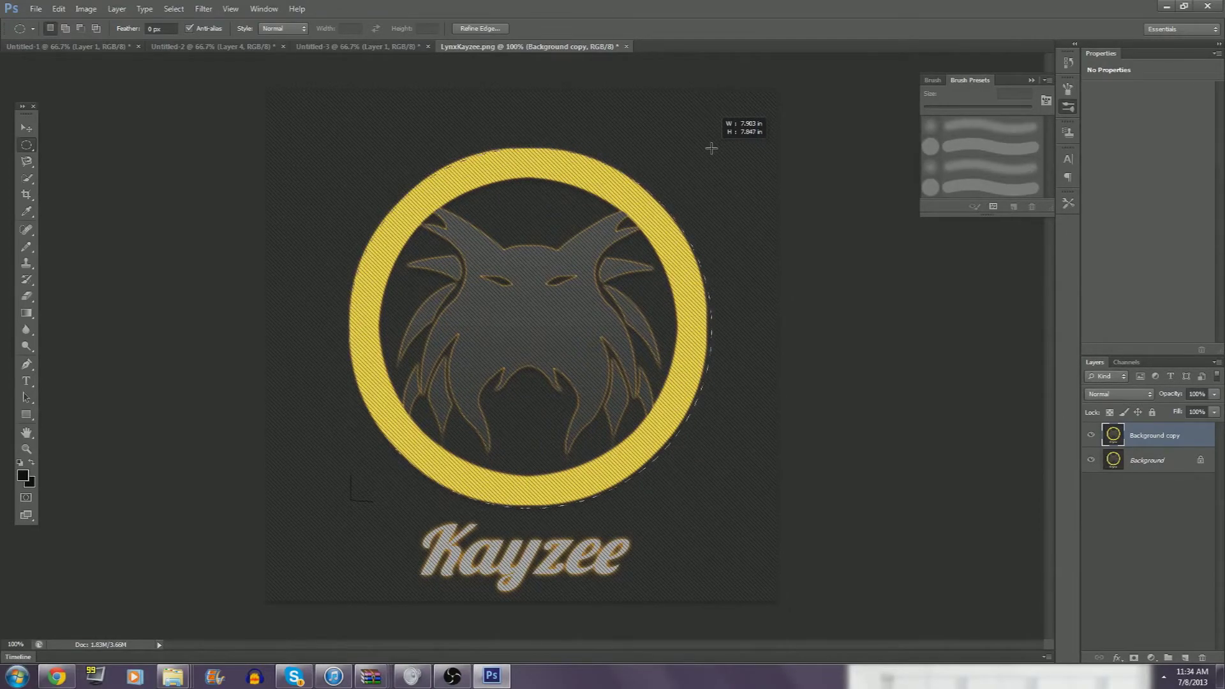
Copy the selected circular logo into Untitled-2 and raise its layer to just below the masked soldier's layer
{"action": "key", "text": "v"}
{"action": "left_click_drag", "start_coordinate": [706, 149], "coordinate": [1078, 488]}
{"action": "left_click_drag", "start_coordinate": [1151, 485], "coordinate": [1148, 440]}
{"action": "left_click_drag", "start_coordinate": [365, 337], "coordinate": [747, 413]}
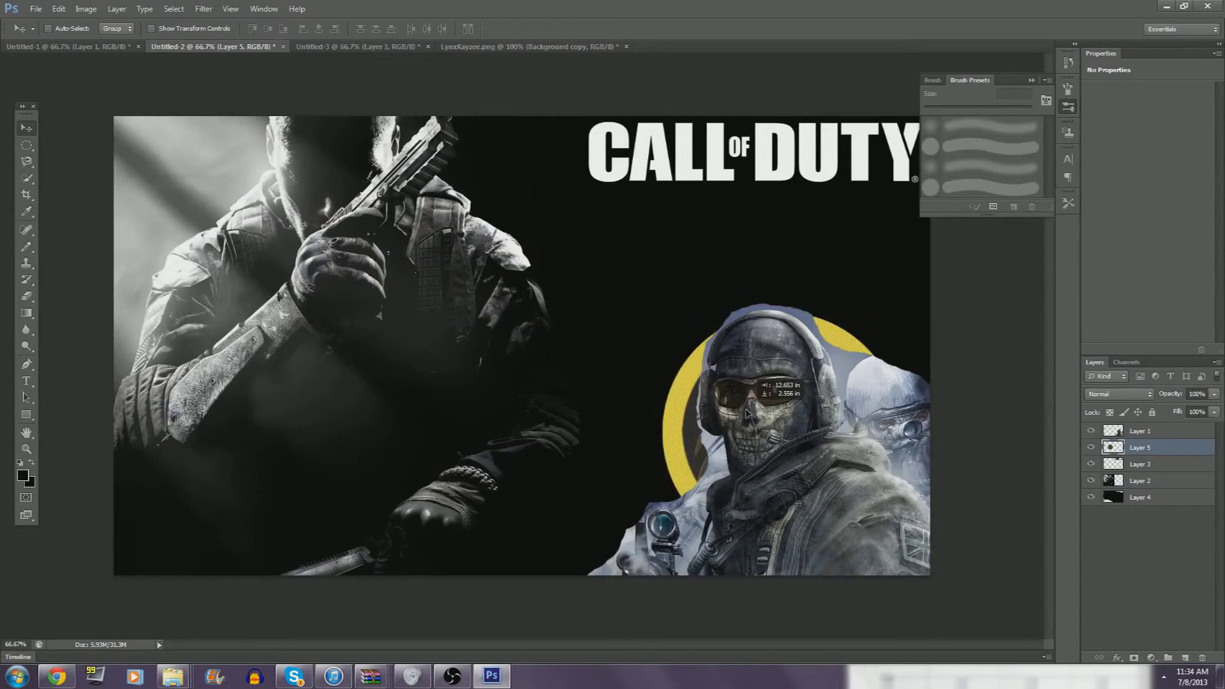
Delete the masked soldier's layer and move the circular logo to the middle of the canvas
{"action": "left_click", "coordinate": [1164, 434]}
{"action": "key", "text": "Delete"}
{"action": "left_click_drag", "start_coordinate": [821, 346], "coordinate": [575, 248]}
Scale the circular logo to about 37% and place it directly left of the CALL OF DUTY lettering
{"action": "left_click", "coordinate": [58, 9]}
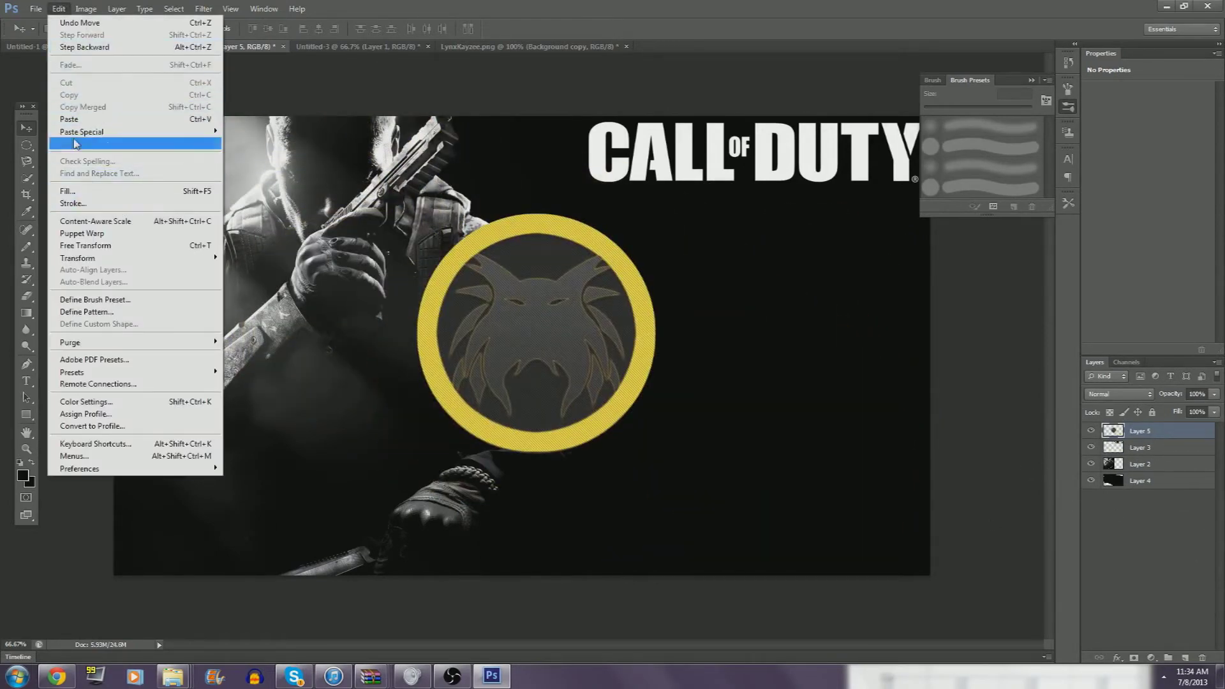
{"action": "left_click", "coordinate": [128, 245]}
{"action": "left_click_drag", "start_coordinate": [656, 213], "coordinate": [488, 192]}
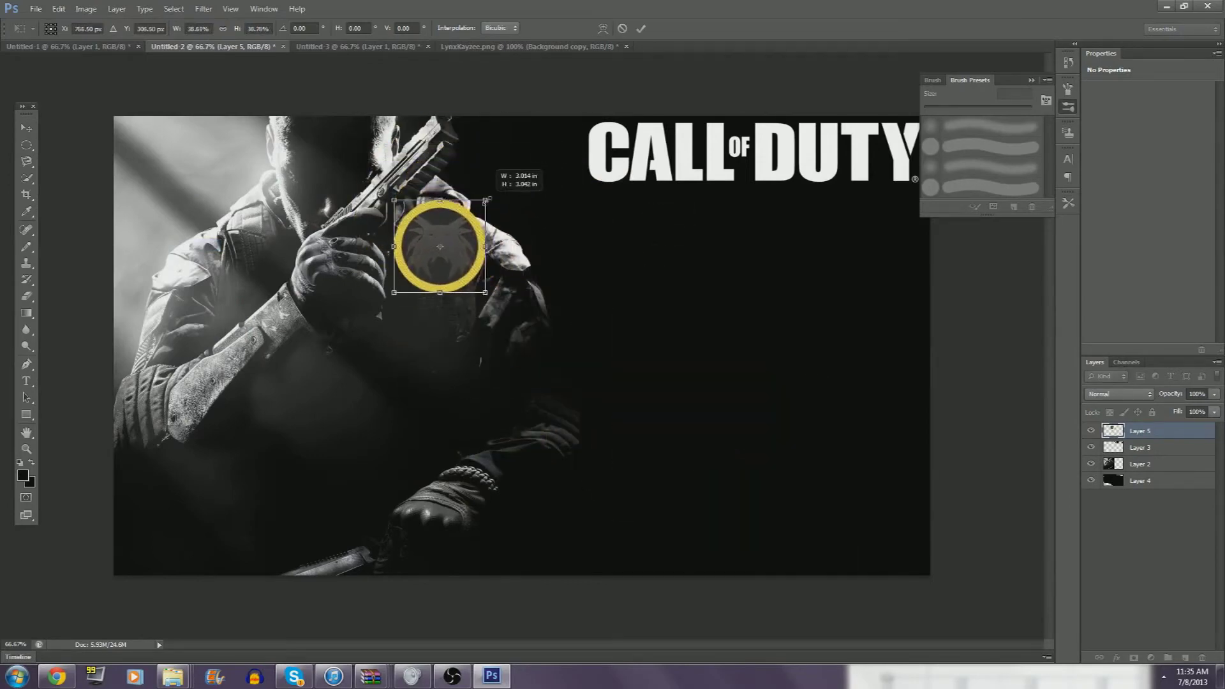
{"action": "left_click_drag", "start_coordinate": [448, 256], "coordinate": [541, 166]}
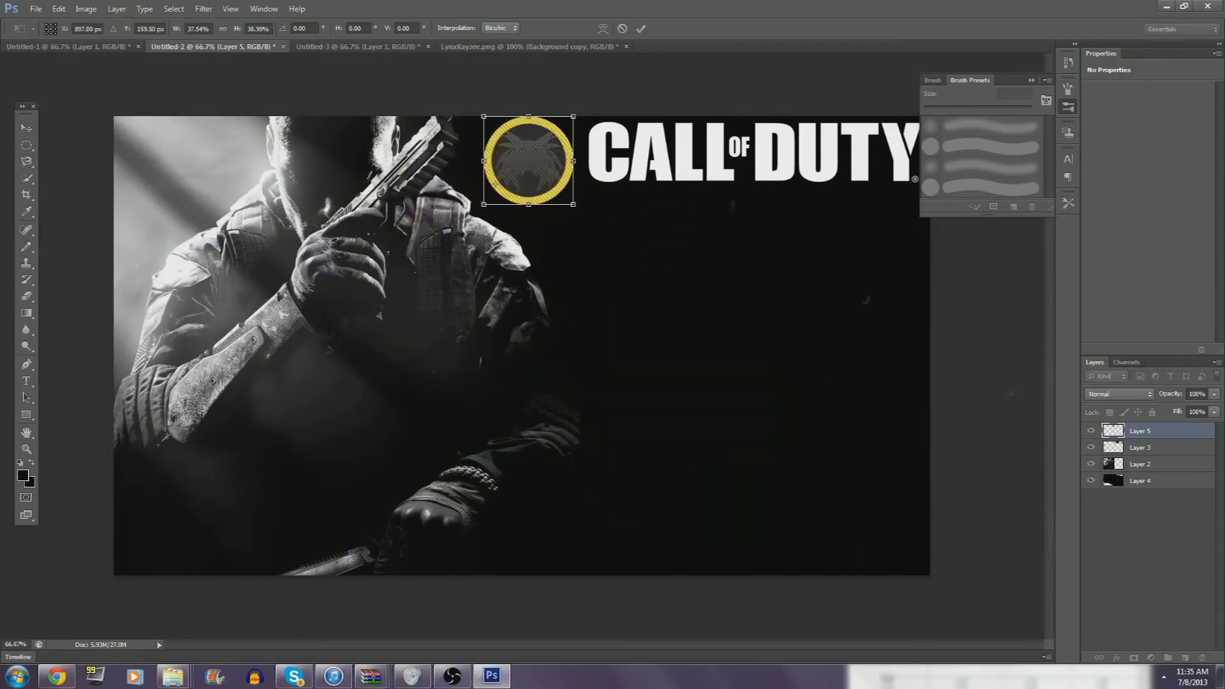
{"action": "left_click", "coordinate": [26, 145]}
{"action": "left_click", "coordinate": [572, 254]}
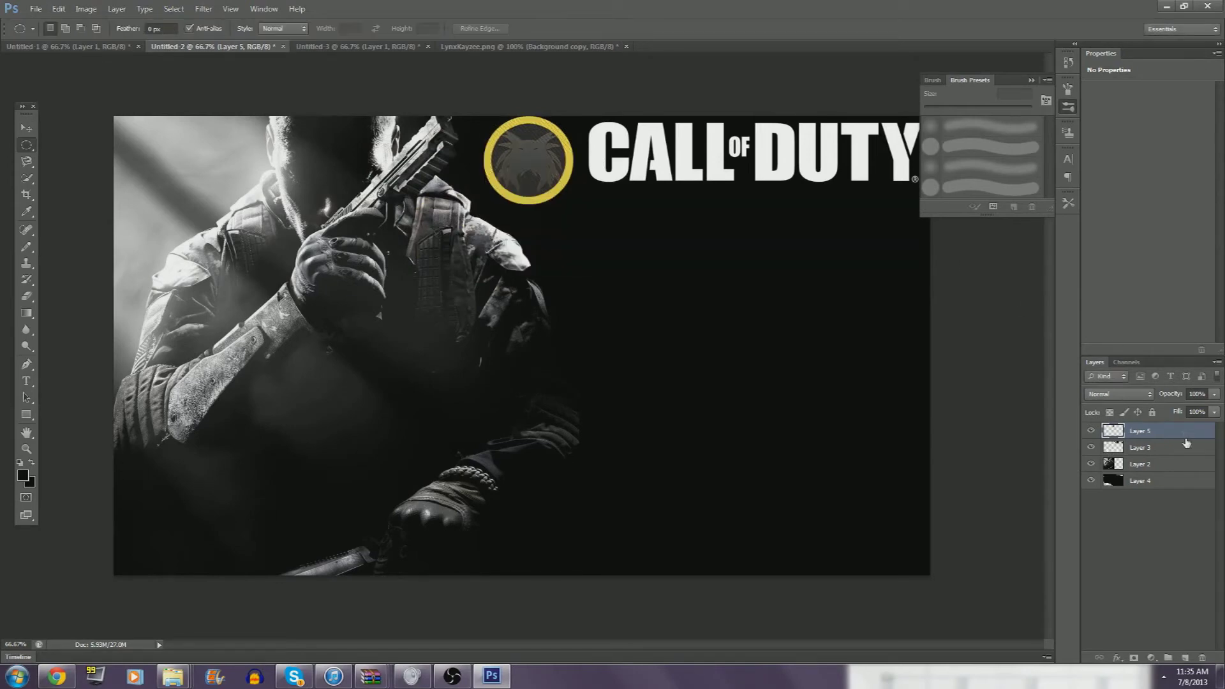
Delete the CALL OF DUTY lettering's layer and paint the exposed transparent wedge black on Layer 2 with a 143 px brush
{"action": "left_click", "coordinate": [1172, 447]}
{"action": "key", "text": "Delete"}
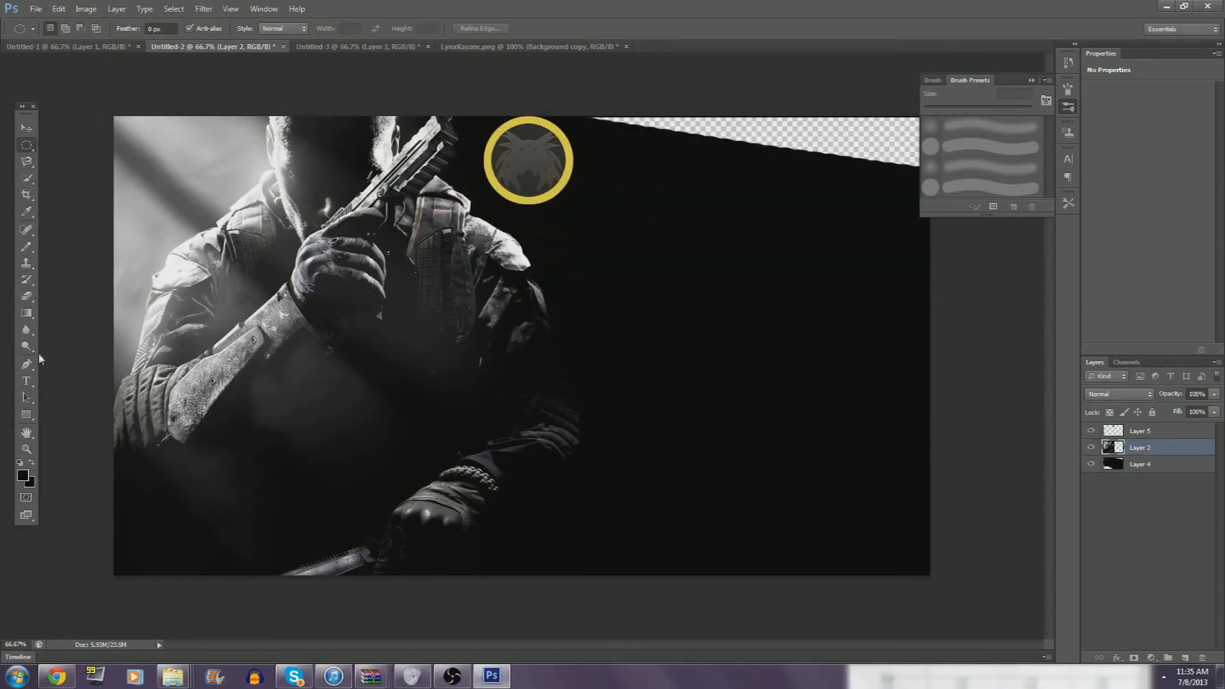
{"action": "left_click", "coordinate": [28, 245]}
{"action": "left_click", "coordinate": [71, 248]}
{"action": "mouse_move", "coordinate": [616, 122]}
{"action": "left_mouse_down"}
{"action": "mouse_move", "coordinate": [679, 126]}
{"action": "mouse_move", "coordinate": [408, 133]}
{"action": "mouse_move", "coordinate": [524, 231]}
{"action": "left_mouse_up"}
{"action": "left_click", "coordinate": [59, 9]}
{"action": "left_click", "coordinate": [64, 21]}
{"action": "mouse_move", "coordinate": [738, 115]}
{"action": "left_mouse_down"}
{"action": "mouse_move", "coordinate": [616, 109]}
{"action": "mouse_move", "coordinate": [913, 140]}
{"action": "left_mouse_up"}
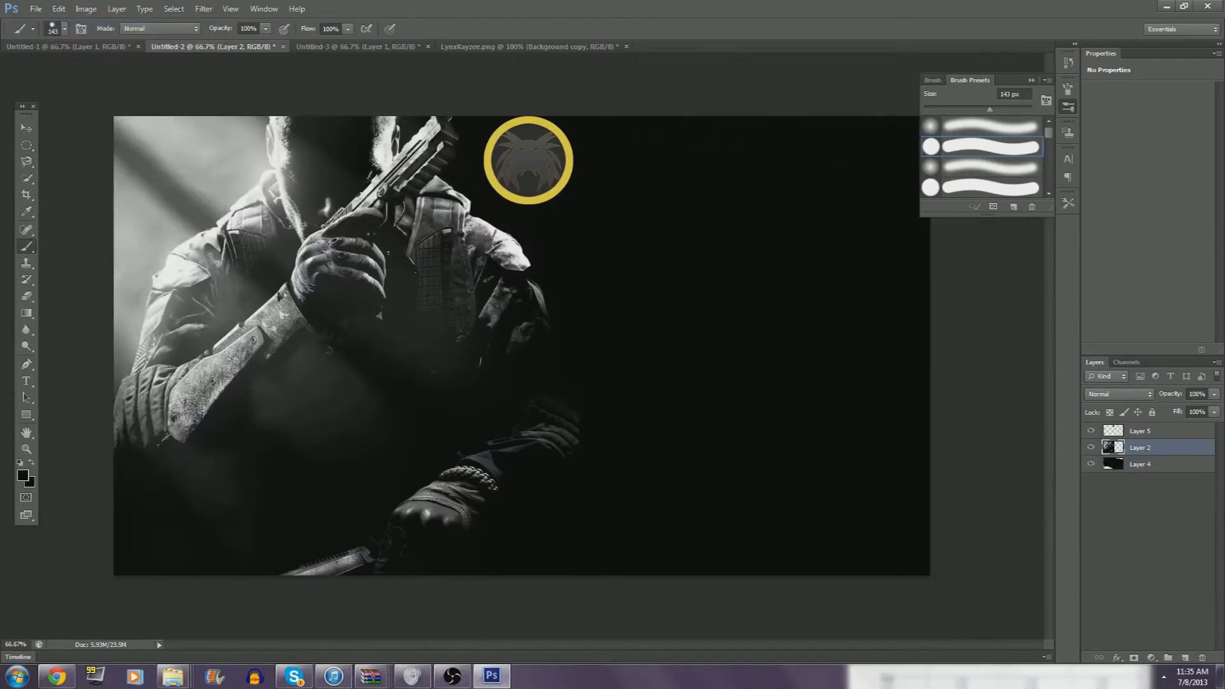
Soften the edge of the Black Ops II soldier's lower sleeve with the Blur tool at 50% strength and 32 px
{"action": "right_click", "coordinate": [27, 330]}
{"action": "left_click", "coordinate": [67, 327]}
{"action": "left_click_drag", "start_coordinate": [35, 70], "coordinate": [37, 70]}
{"action": "left_click", "coordinate": [254, 30]}
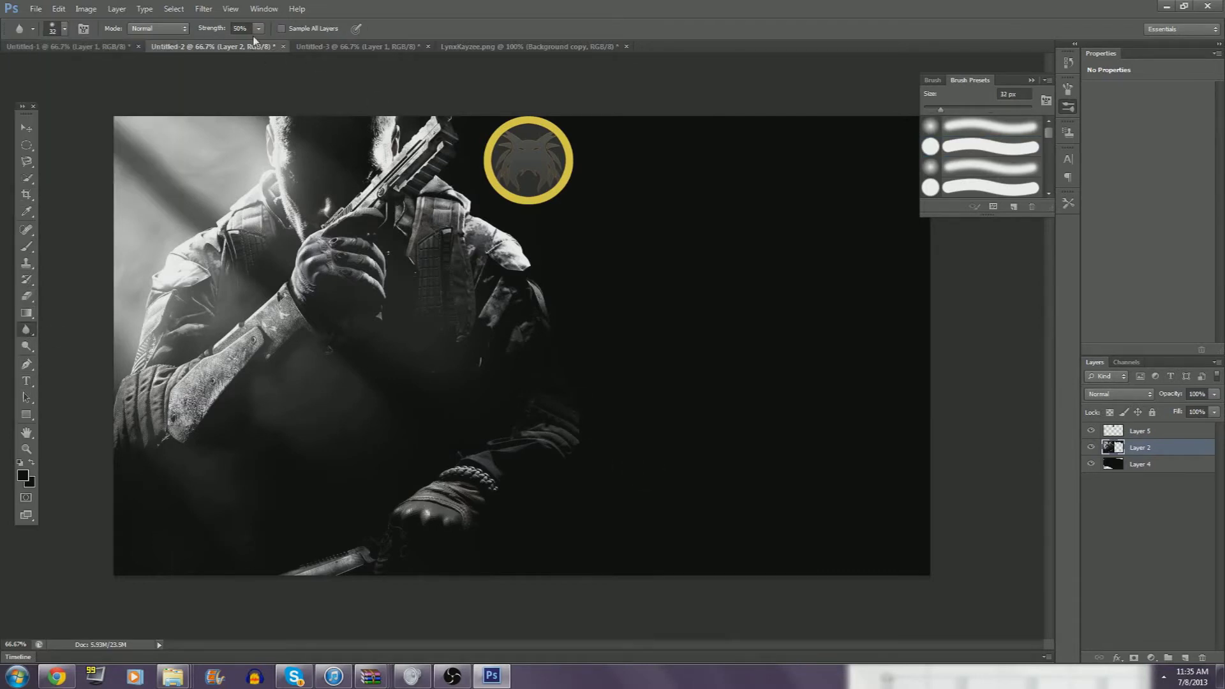
{"action": "left_click_drag", "start_coordinate": [569, 459], "coordinate": [573, 425]}
Smudge the soldier's sleeve, shoulder and arm edges outward into the black background at 50% strength with a 13 px brush
{"action": "right_click", "coordinate": [27, 329]}
{"action": "left_click", "coordinate": [70, 356]}
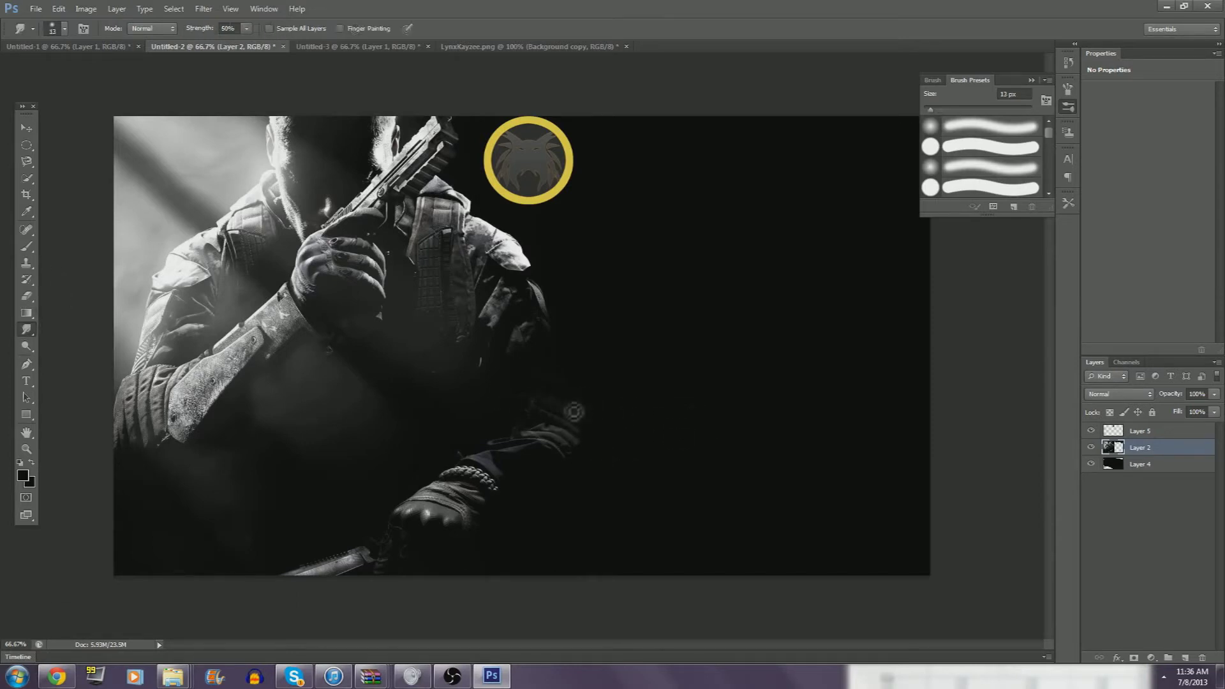
{"action": "mouse_move", "coordinate": [560, 405]}
{"action": "left_mouse_down"}
{"action": "mouse_move", "coordinate": [587, 427]}
{"action": "mouse_move", "coordinate": [605, 419]}
{"action": "mouse_move", "coordinate": [577, 442]}
{"action": "mouse_move", "coordinate": [608, 443]}
{"action": "mouse_move", "coordinate": [574, 392]}
{"action": "mouse_move", "coordinate": [555, 322]}
{"action": "mouse_move", "coordinate": [597, 291]}
{"action": "left_mouse_up"}
{"action": "mouse_move", "coordinate": [570, 454]}
{"action": "left_mouse_down"}
{"action": "mouse_move", "coordinate": [602, 540]}
{"action": "mouse_move", "coordinate": [541, 476]}
{"action": "mouse_move", "coordinate": [601, 337]}
{"action": "mouse_move", "coordinate": [547, 268]}
{"action": "mouse_move", "coordinate": [507, 252]}
{"action": "mouse_move", "coordinate": [659, 245]}
{"action": "left_mouse_up"}
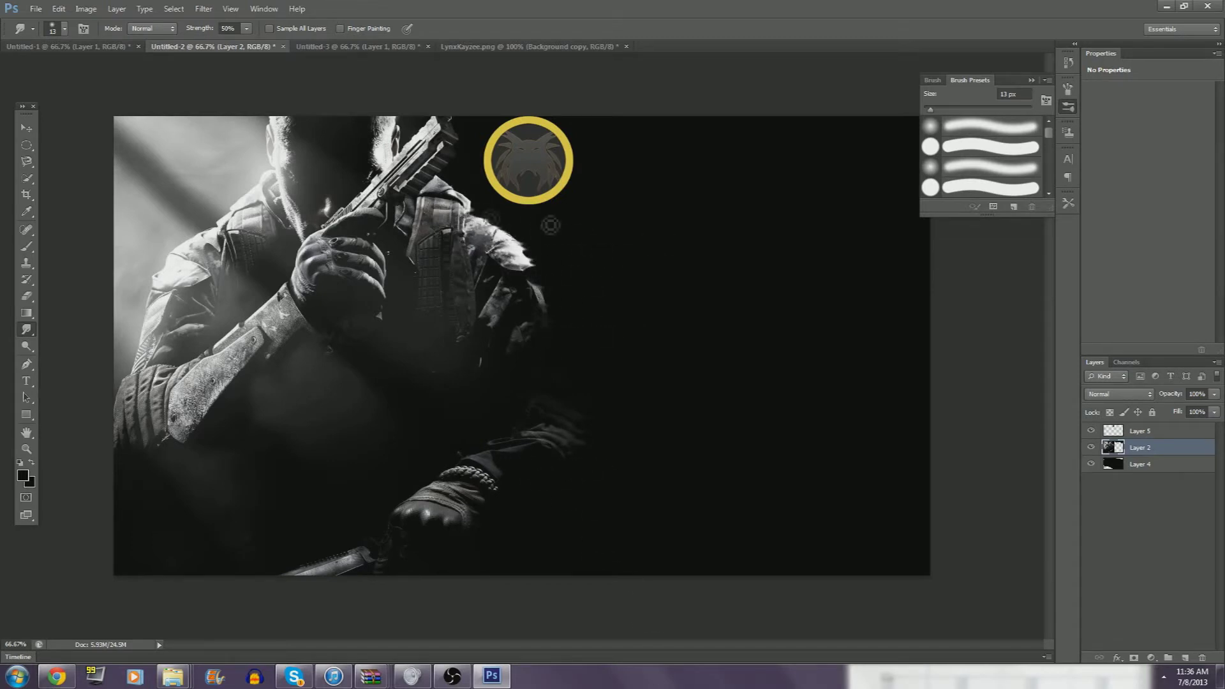
{"action": "left_click_drag", "start_coordinate": [533, 214], "coordinate": [451, 187]}
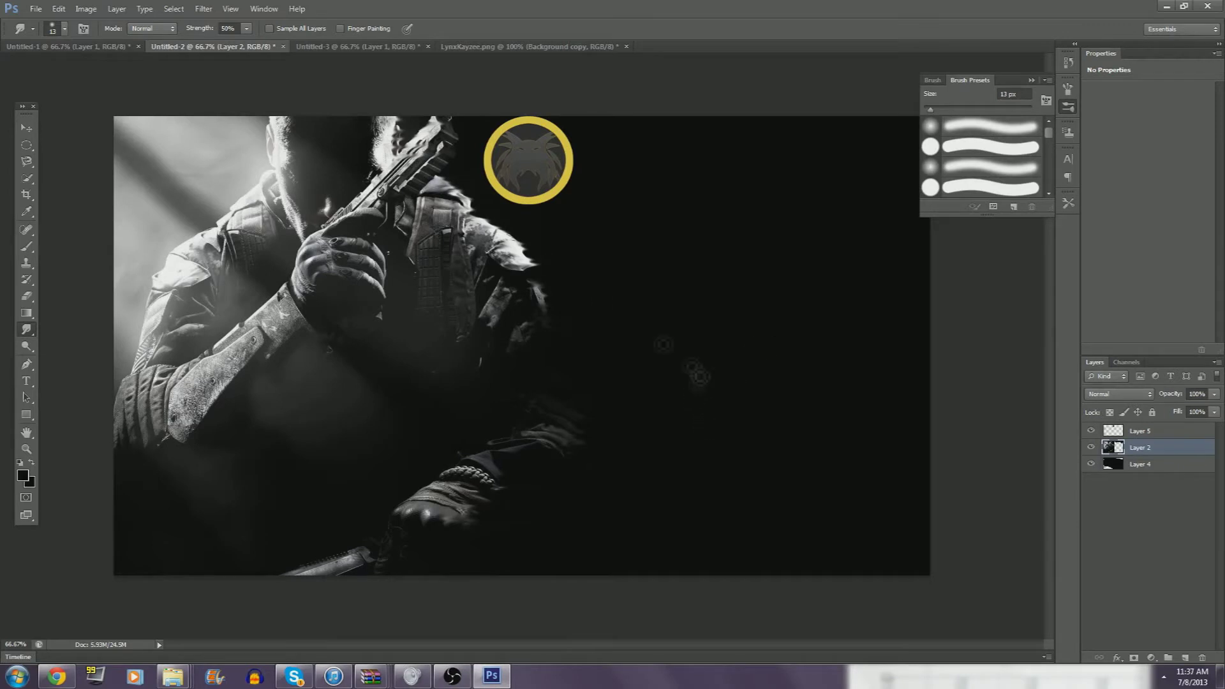
Move the circular logo into the canvas's upper right corner and draw a text box between the pistol and the logo
{"action": "left_click", "coordinate": [1139, 430]}
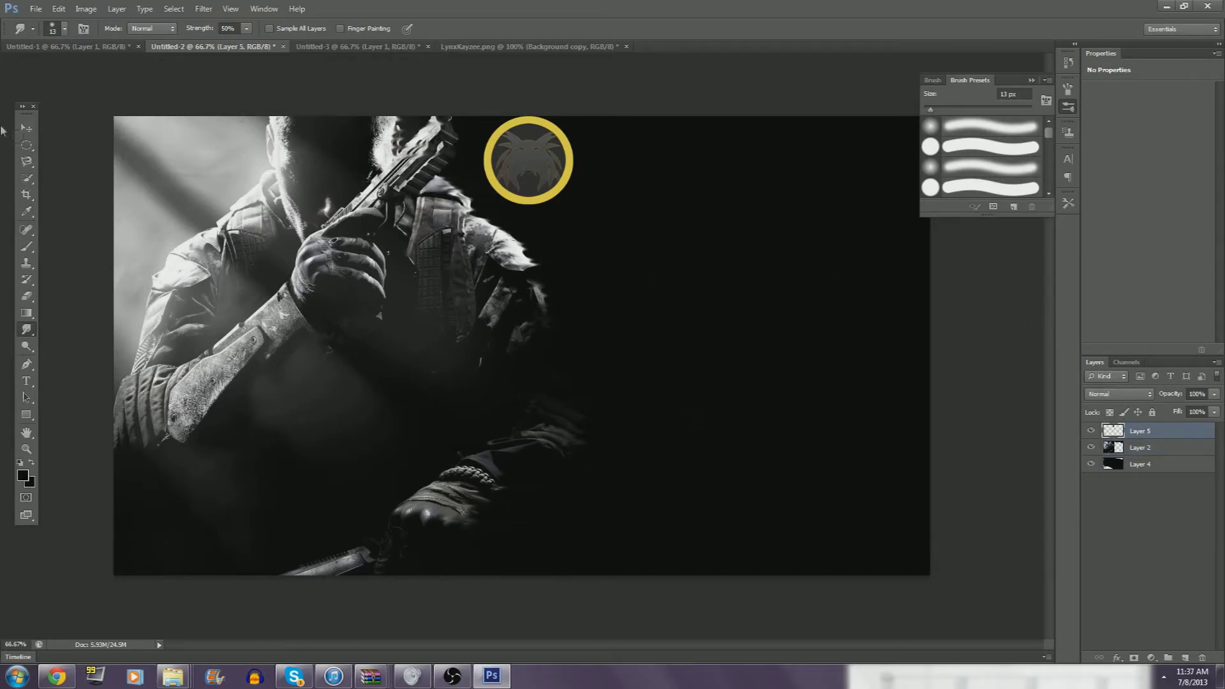
{"action": "key", "text": "v"}
{"action": "left_click_drag", "start_coordinate": [521, 167], "coordinate": [871, 174]}
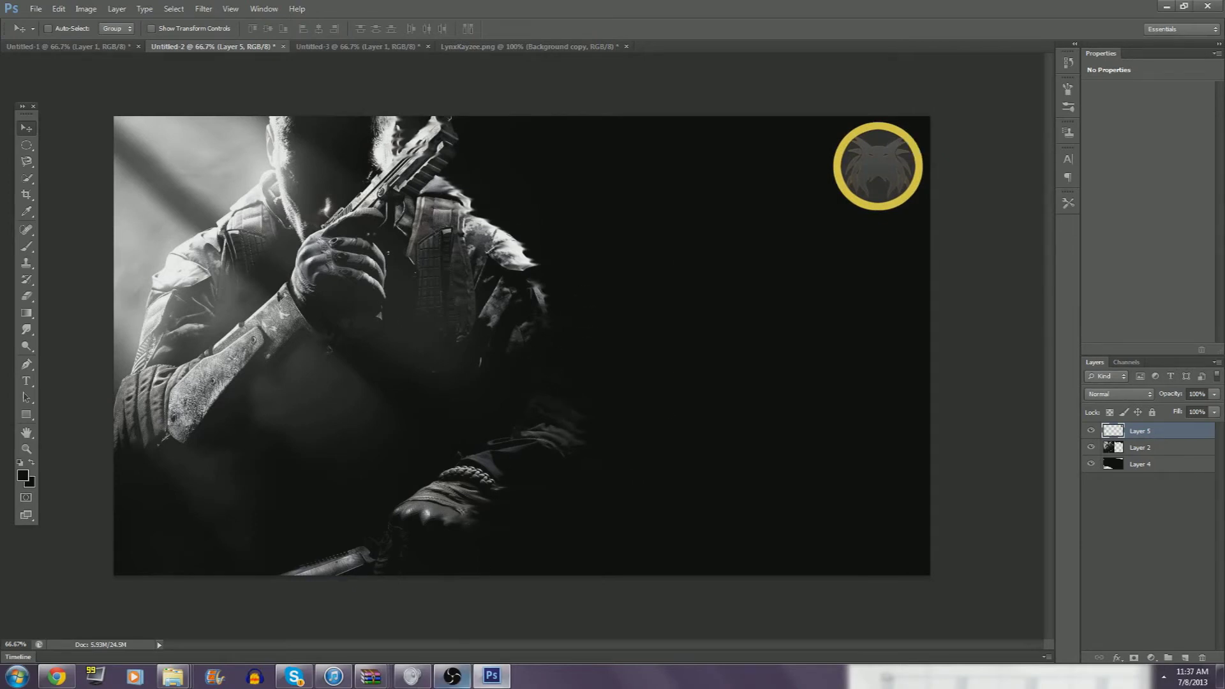
{"action": "key", "text": "t"}
{"action": "left_click_drag", "start_coordinate": [458, 121], "coordinate": [818, 210]}
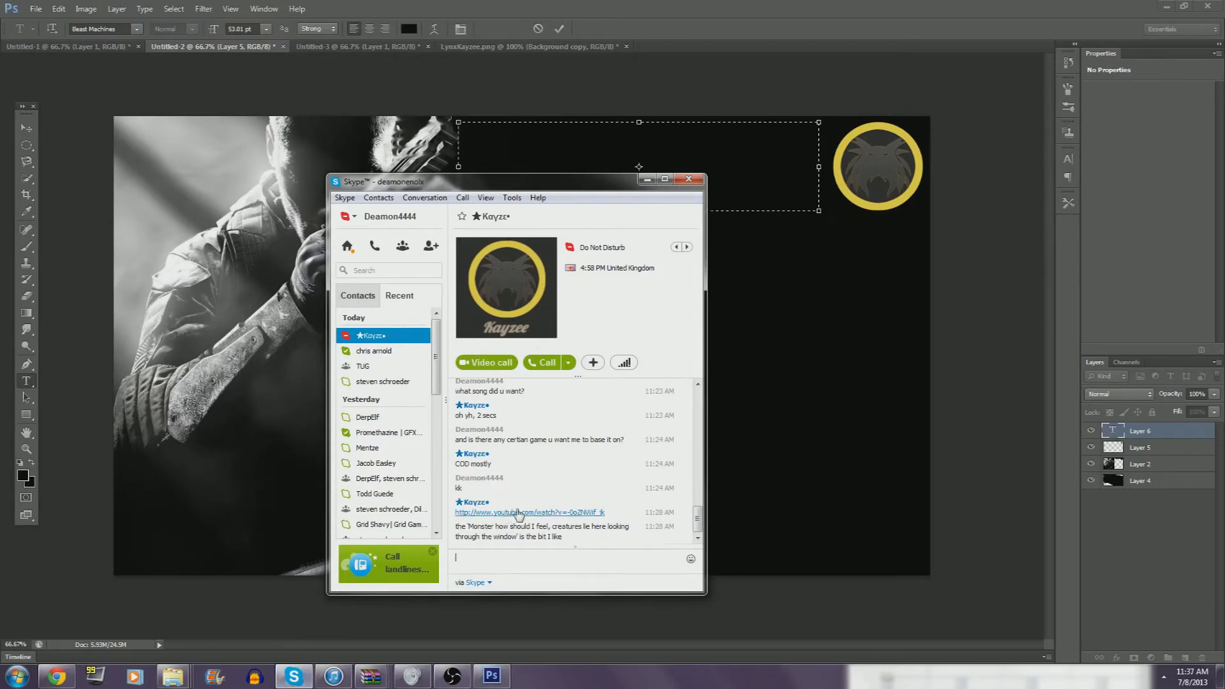
Look at the YouTube song link shared in the Skype chat and return to Photoshop
{"action": "left_click", "coordinate": [519, 514]}
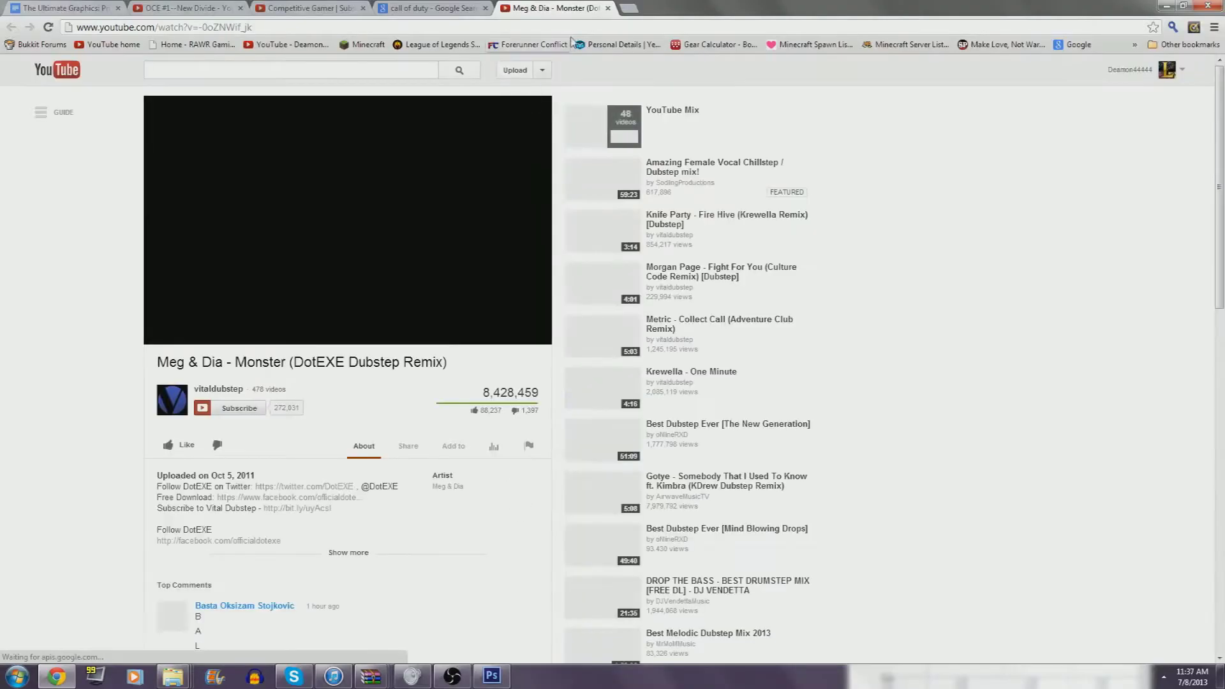
{"action": "left_click", "coordinate": [492, 676]}
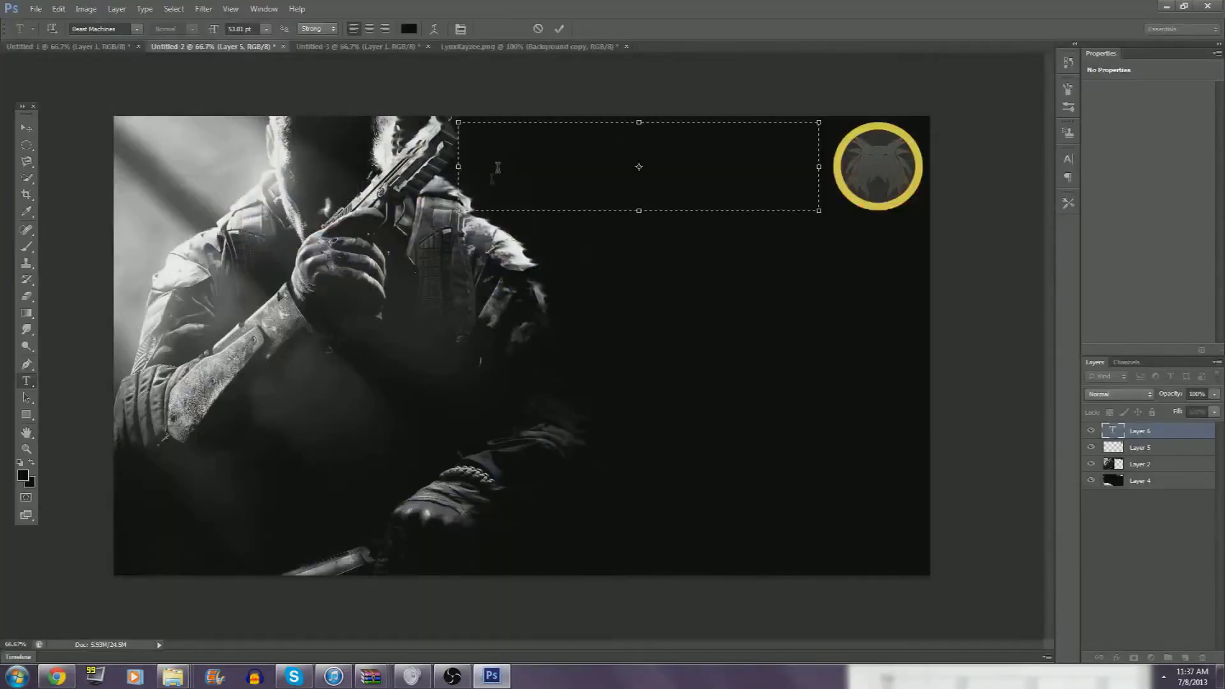
{"action": "left_click", "coordinate": [293, 676]}
{"action": "left_click", "coordinate": [293, 676]}
Enter KAYZEE in the text box in yellow #d9c542 and move the text closer to the logo
{"action": "left_click_drag", "start_coordinate": [559, 205], "coordinate": [151, 119]}
{"action": "left_click", "coordinate": [1103, 651]}
{"action": "left_click", "coordinate": [555, 134]}
{"action": "left_click_drag", "start_coordinate": [687, 143], "coordinate": [182, 99]}
{"action": "left_click", "coordinate": [409, 29]}
{"action": "left_click", "coordinate": [555, 200]}
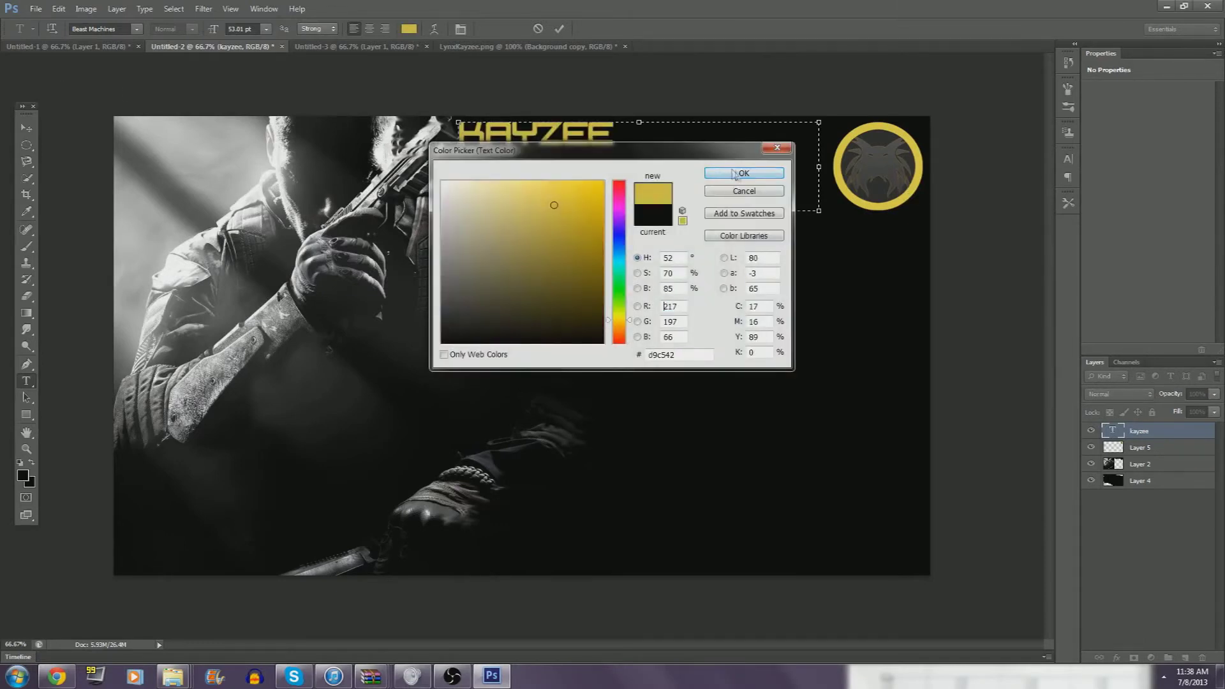
{"action": "left_click", "coordinate": [724, 172]}
{"action": "left_click", "coordinate": [26, 128]}
{"action": "left_click_drag", "start_coordinate": [513, 140], "coordinate": [668, 169]}
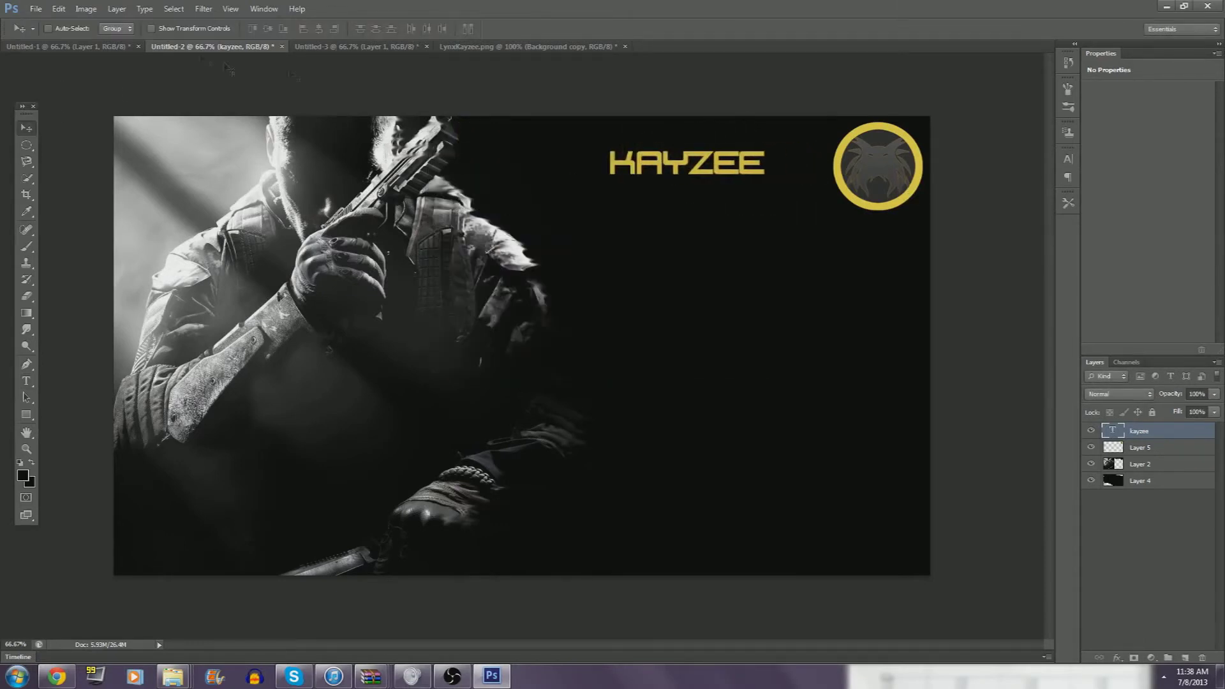
Enlarge the KAYZEE text to 102.01 pt and place it so it ends just before the logo
{"action": "left_click", "coordinate": [26, 383]}
{"action": "double_click", "coordinate": [637, 165]}
{"action": "left_click_drag", "start_coordinate": [210, 30], "coordinate": [242, 35]}
{"action": "left_click", "coordinate": [27, 131]}
{"action": "left_click", "coordinate": [28, 129]}
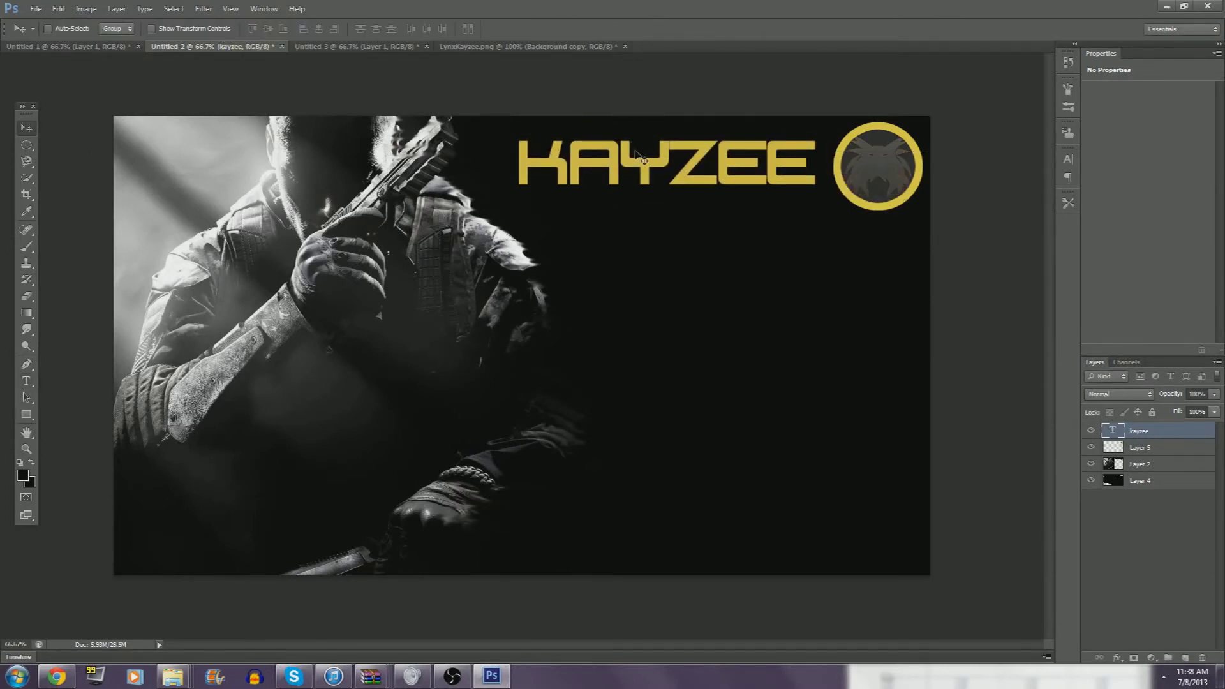
{"action": "left_click", "coordinate": [75, 677]}
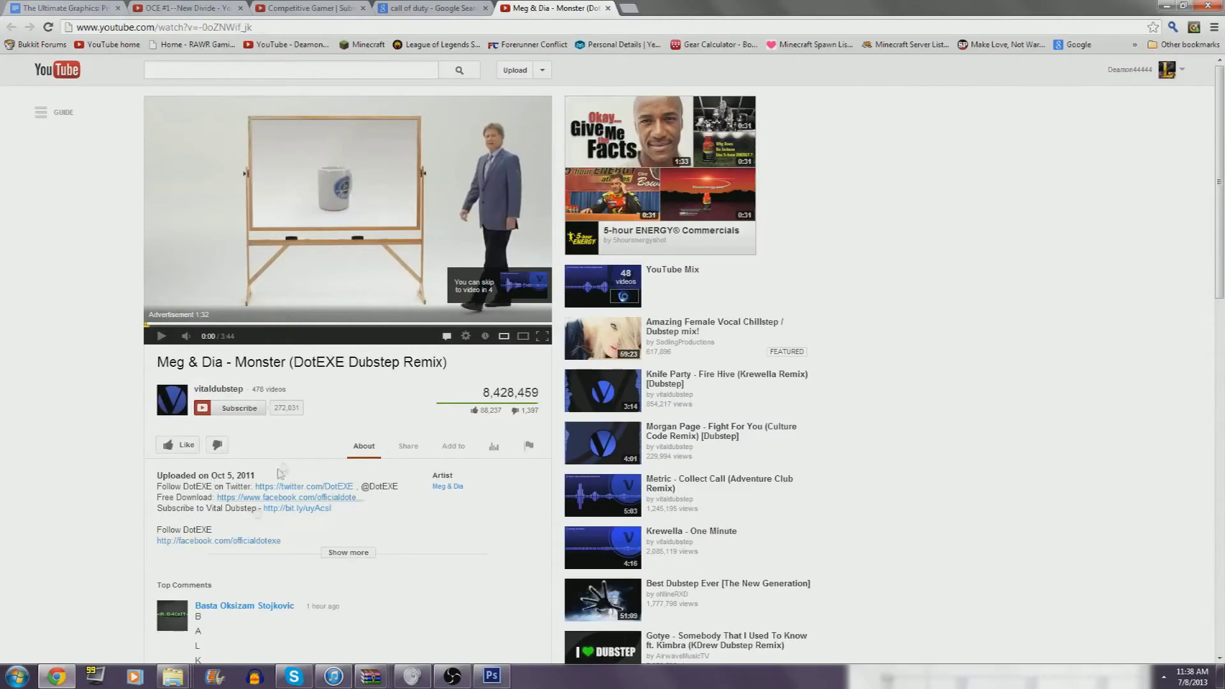
{"action": "left_click", "coordinate": [486, 677]}
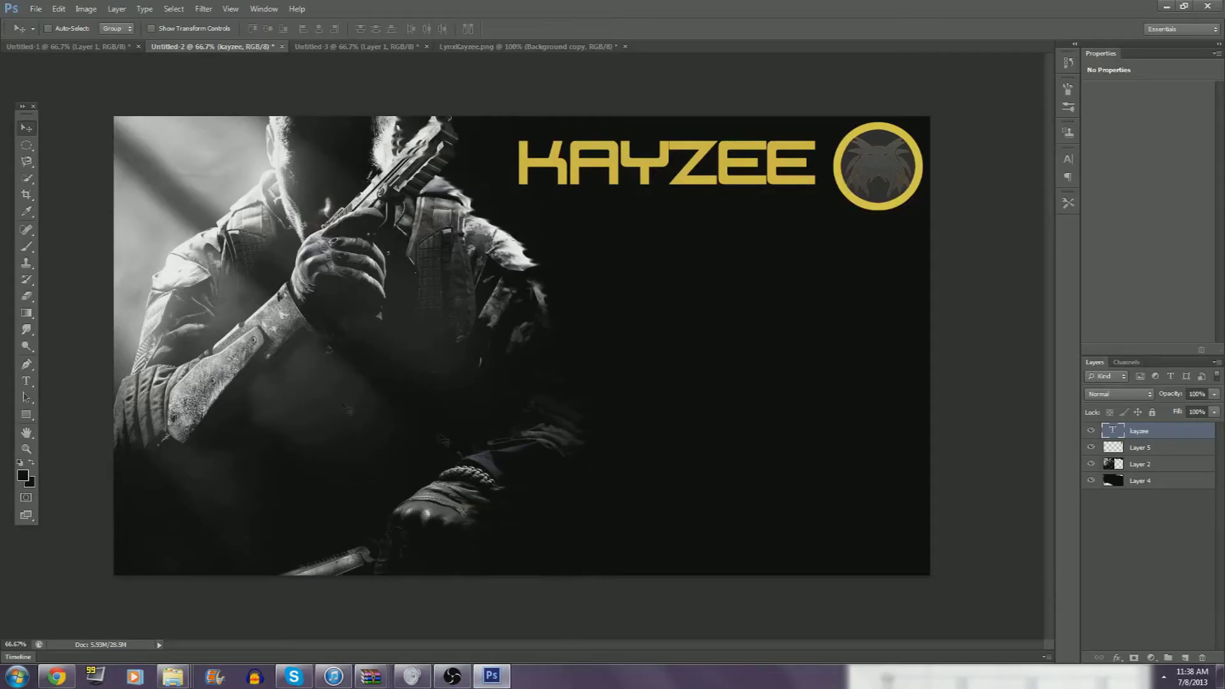
Add a yellow Beast Machines text box across the soldier's chest reading LATEST VIDEO
{"action": "left_click", "coordinate": [27, 382]}
{"action": "left_click_drag", "start_coordinate": [140, 221], "coordinate": [541, 300]}
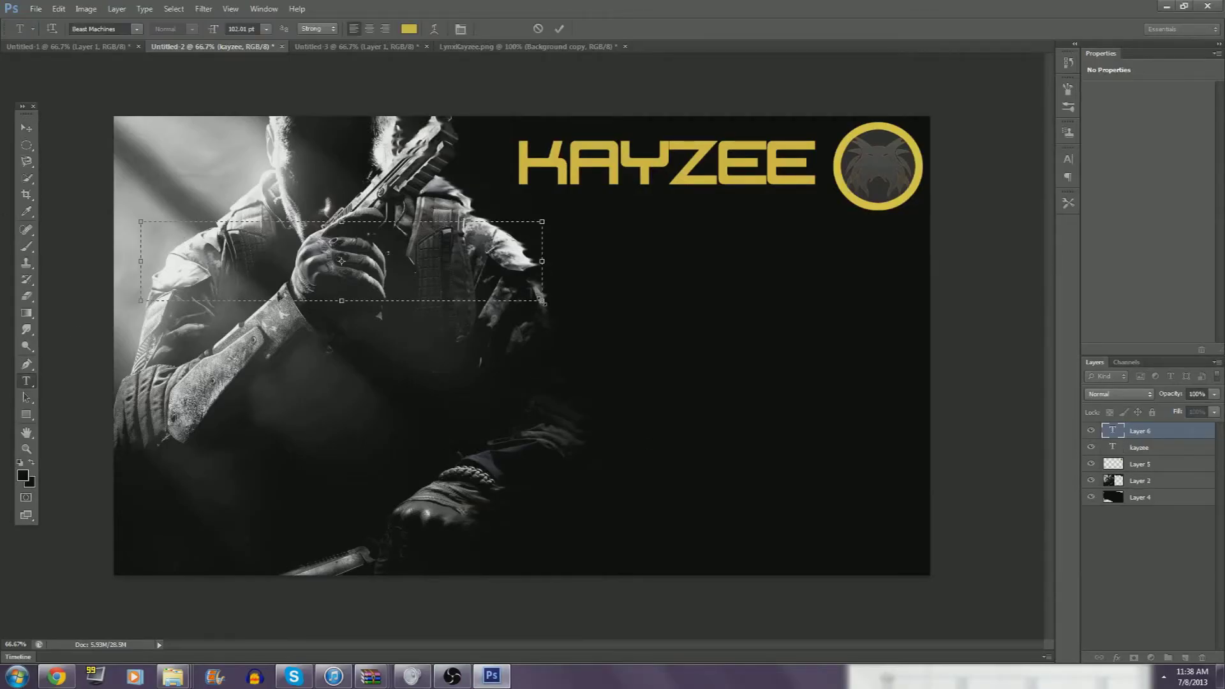
{"action": "type", "text": "LATEST"}
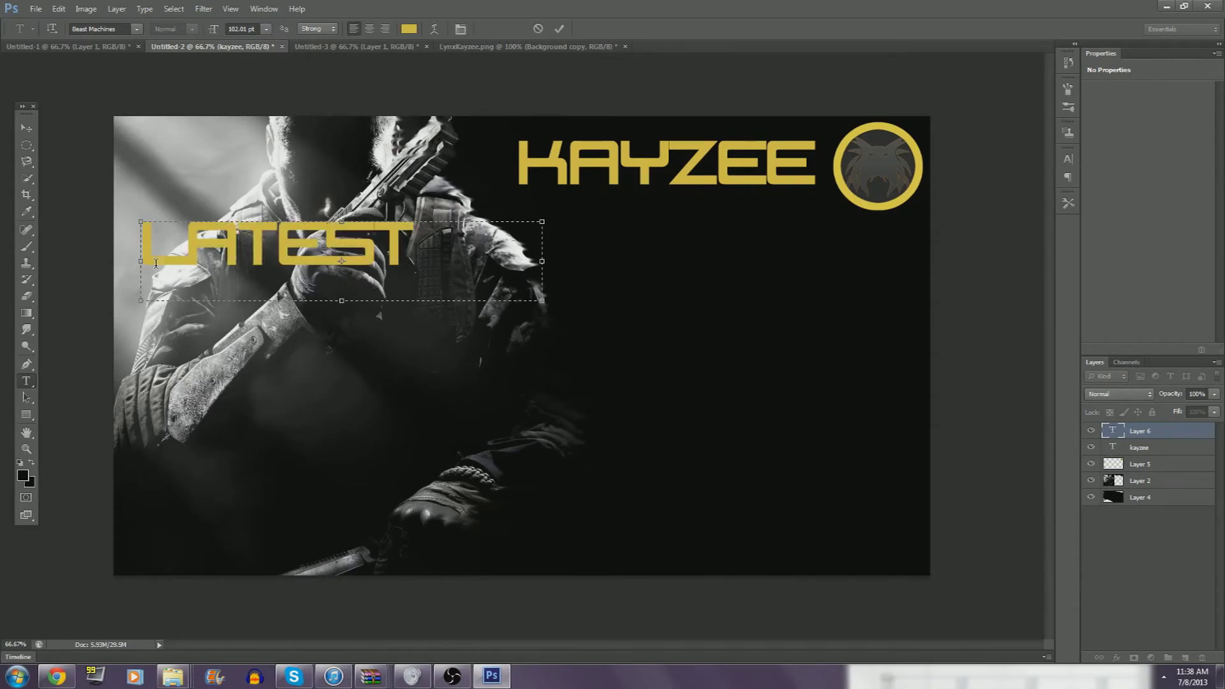
Try to shrink the word LATEST to 45.01 pt and reduce VIDEO to match
{"action": "left_click_drag", "start_coordinate": [150, 245], "coordinate": [438, 245]}
{"action": "left_click_drag", "start_coordinate": [259, 29], "coordinate": [186, 22]}
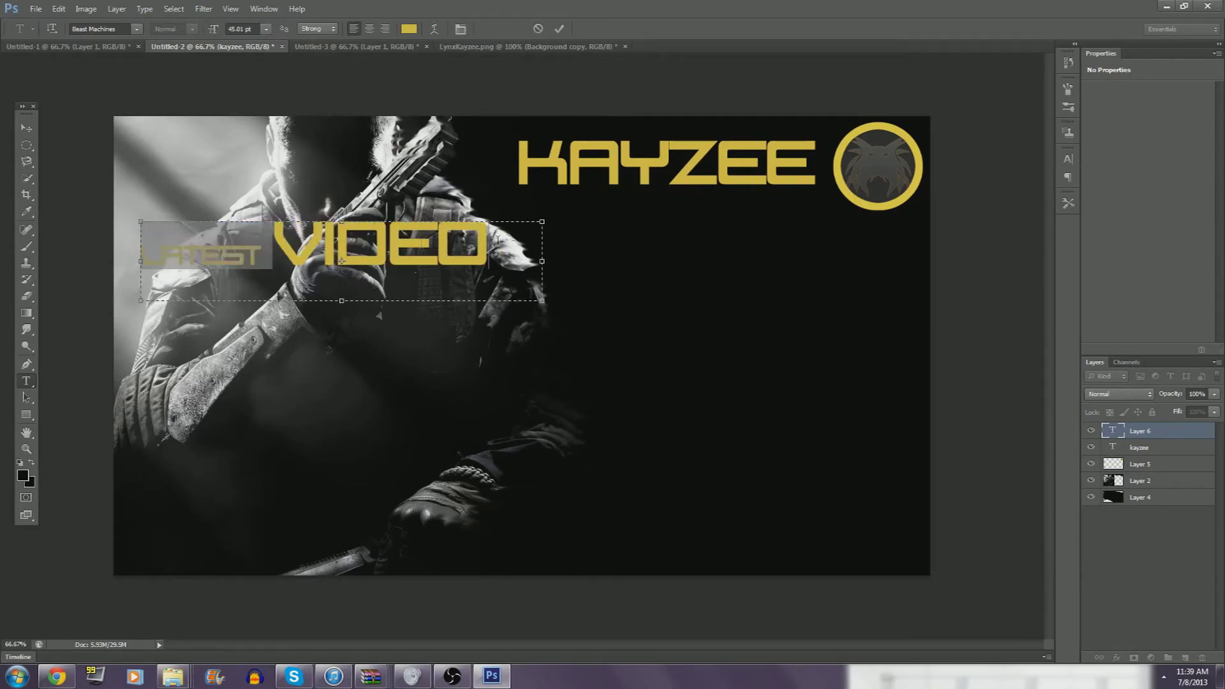
{"action": "key", "text": "ctrl+a"}
{"action": "left_click_drag", "start_coordinate": [486, 255], "coordinate": [279, 221]}
{"action": "mouse_move", "coordinate": [215, 29]}
{"action": "left_mouse_down"}
{"action": "mouse_move", "coordinate": [174, 31]}
{"action": "mouse_move", "coordinate": [196, 32]}
{"action": "left_mouse_up"}
Set the whole LATEST VIDEO text to 63.01 pt and shift it slightly to the right
{"action": "left_click", "coordinate": [286, 238]}
{"action": "key", "text": "ctrl+shift+Left"}
{"action": "mouse_move", "coordinate": [216, 30]}
{"action": "left_mouse_down"}
{"action": "mouse_move", "coordinate": [198, 29]}
{"action": "mouse_move", "coordinate": [222, 29]}
{"action": "left_mouse_up"}
{"action": "left_click", "coordinate": [214, 296]}
{"action": "key", "text": "BackSpace"}
{"action": "key", "text": "ctrl+a"}
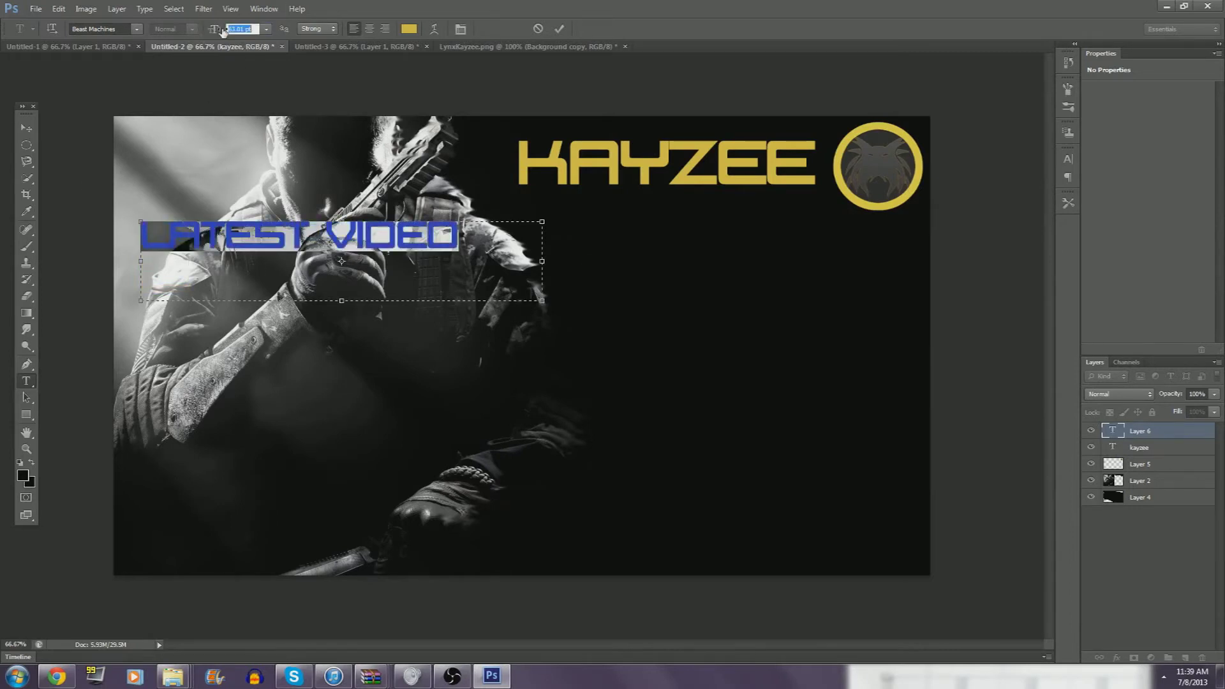
{"action": "left_click", "coordinate": [26, 128]}
{"action": "mouse_move", "coordinate": [257, 234]}
{"action": "left_mouse_down"}
{"action": "mouse_move", "coordinate": [271, 272]}
{"action": "mouse_move", "coordinate": [280, 236]}
{"action": "left_mouse_up"}
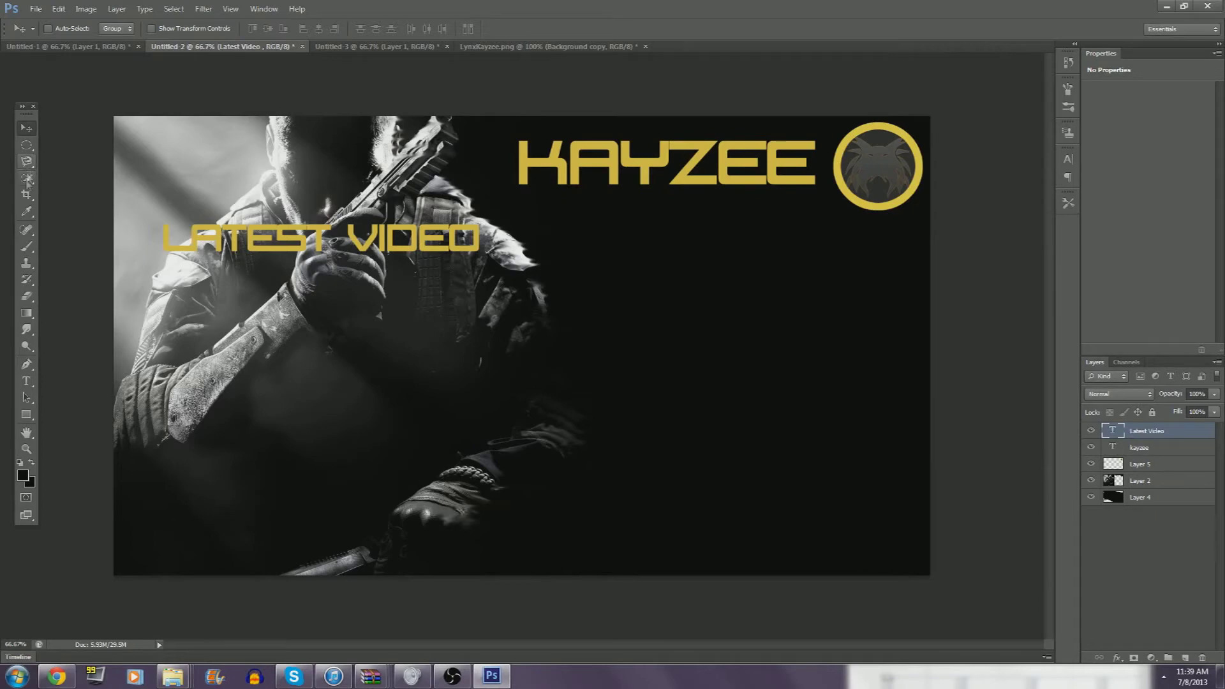
Give the LATEST VIDEO text layer Bevel & Emboss, Stroke and Drop Shadow effects with the default settings
{"action": "left_click", "coordinate": [1119, 657]}
{"action": "left_click", "coordinate": [1148, 516]}
{"action": "key", "text": "Return"}
{"action": "left_click", "coordinate": [1116, 657]}
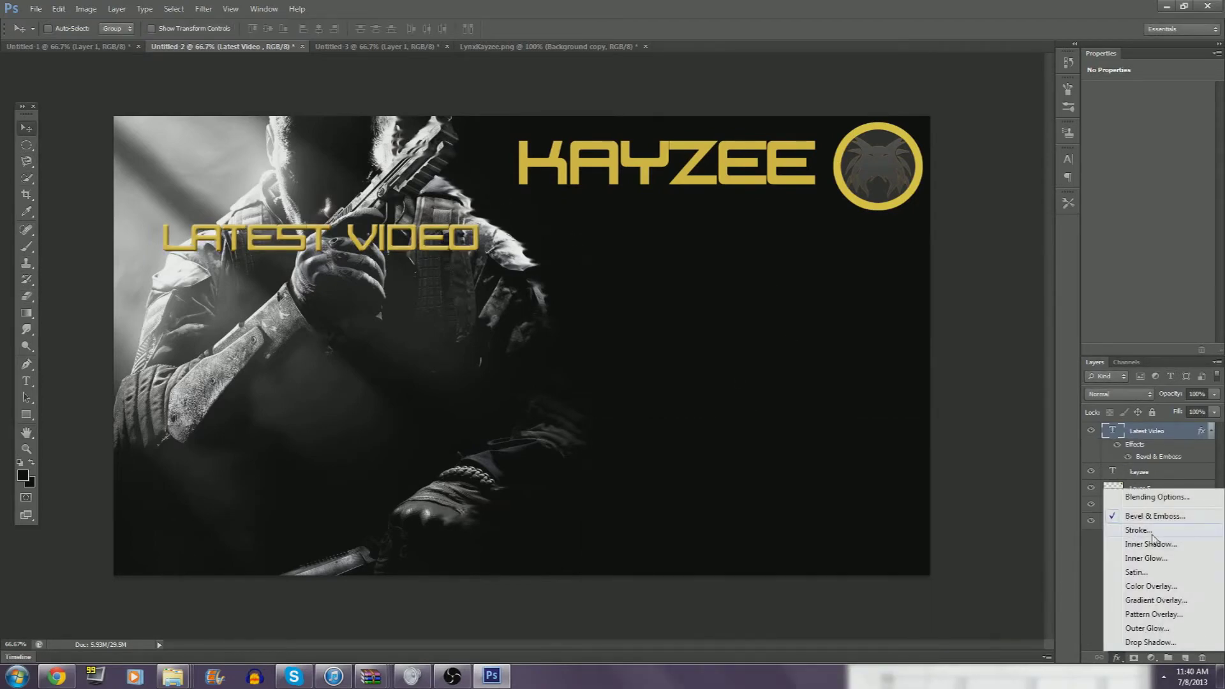
{"action": "left_click", "coordinate": [1151, 534]}
{"action": "key", "text": "Return"}
{"action": "left_click", "coordinate": [1116, 657]}
{"action": "left_click", "coordinate": [1150, 642]}
{"action": "key", "text": "Return"}
Apply default Bevel & Emboss, Stroke and Drop Shadow effects to the KAYZEE text layer
{"action": "left_click", "coordinate": [1142, 497]}
{"action": "left_click", "coordinate": [1117, 657]}
{"action": "left_click", "coordinate": [1153, 514]}
{"action": "key", "text": "Return"}
{"action": "left_click", "coordinate": [1117, 658]}
{"action": "left_click", "coordinate": [1139, 529]}
{"action": "left_click", "coordinate": [951, 453]}
{"action": "left_click", "coordinate": [1110, 650]}
{"action": "left_click", "coordinate": [1130, 498]}
{"action": "left_click", "coordinate": [1116, 657]}
{"action": "left_click", "coordinate": [1142, 644]}
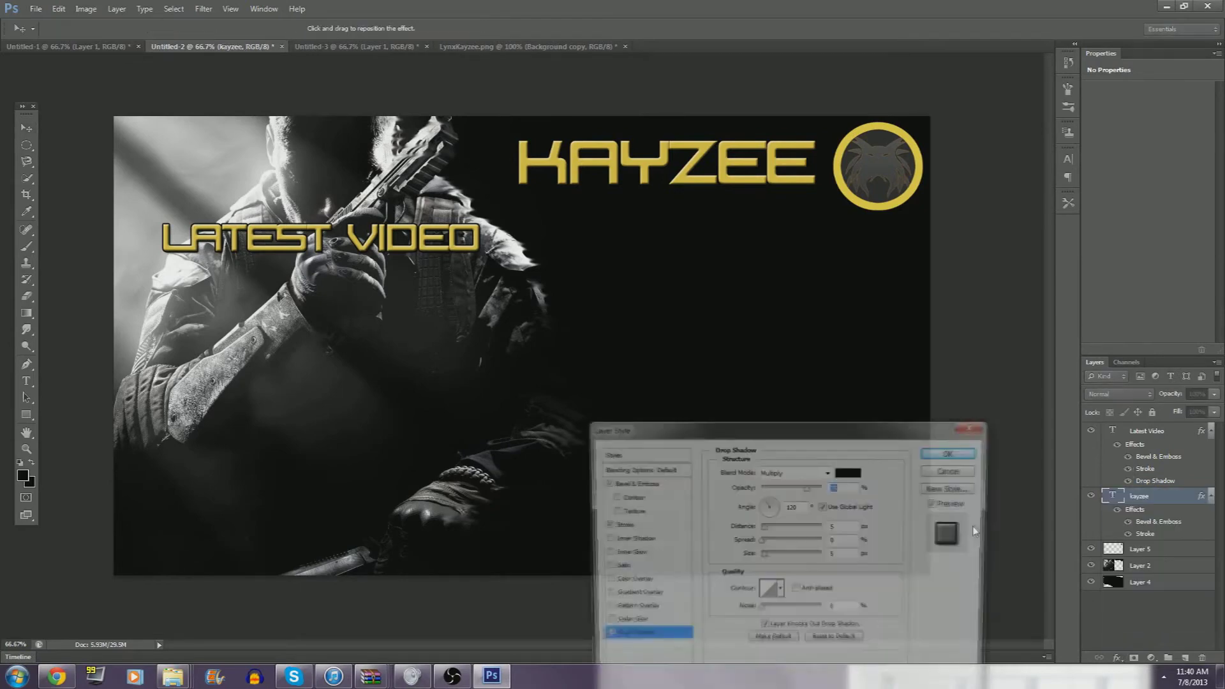
{"action": "key", "text": "Return"}
Add Bevel & Emboss, Stroke and Drop Shadow with default settings to the circular logo on Layer 5
{"action": "left_click", "coordinate": [1138, 561]}
{"action": "left_click", "coordinate": [1116, 657]}
{"action": "left_click", "coordinate": [1147, 524]}
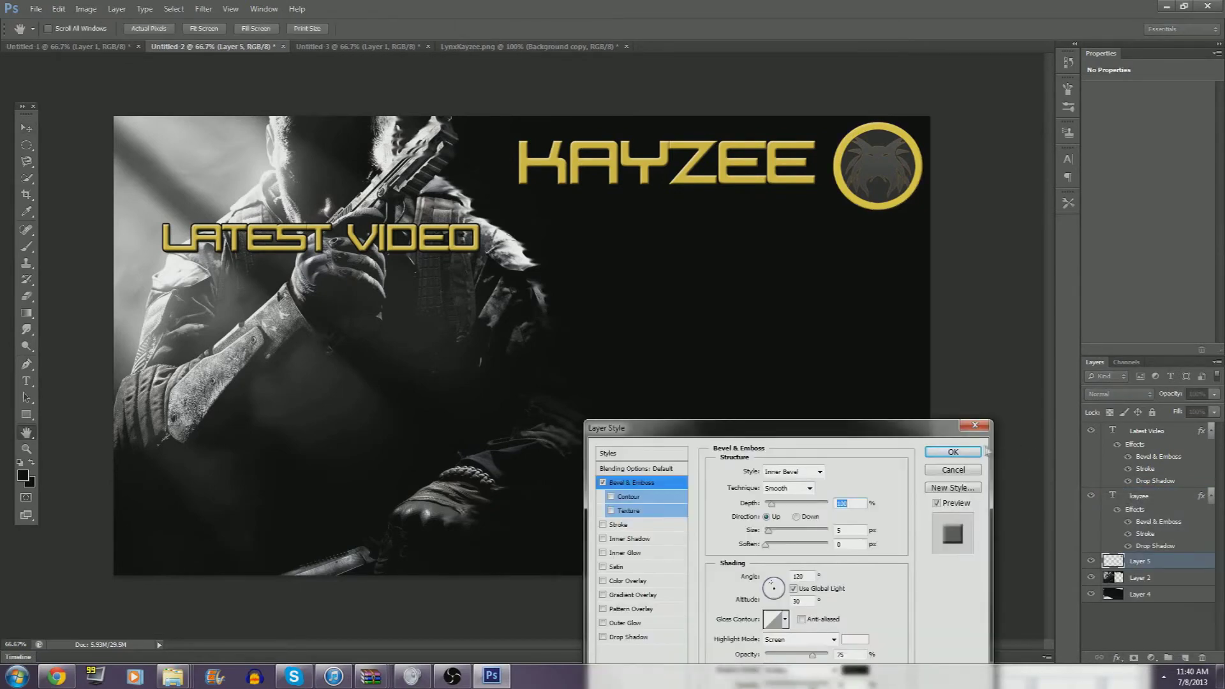
{"action": "left_click", "coordinate": [952, 453]}
{"action": "left_click", "coordinate": [1116, 657]}
{"action": "left_click", "coordinate": [1145, 537]}
{"action": "key", "text": "Return"}
{"action": "left_click", "coordinate": [1117, 657]}
{"action": "left_click", "coordinate": [1142, 643]}
{"action": "key", "text": "Return"}
Try out glow and satin layer effects on the circular logo
{"action": "left_click", "coordinate": [1116, 657]}
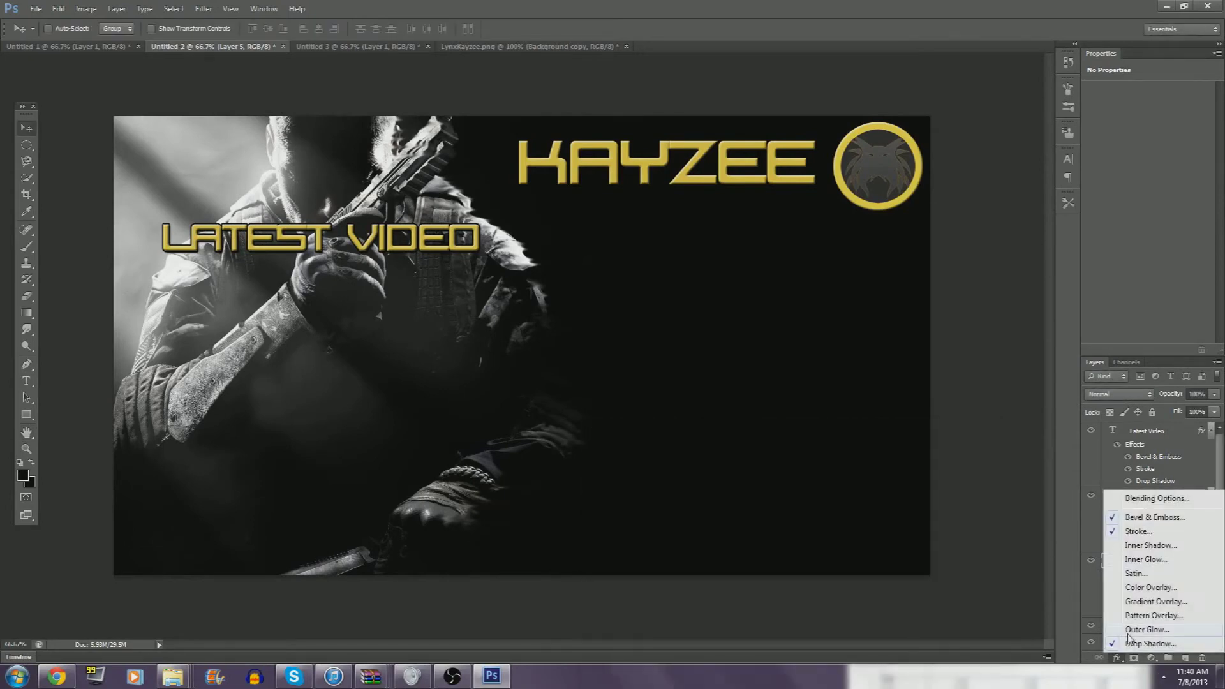
{"action": "left_click", "coordinate": [1142, 629]}
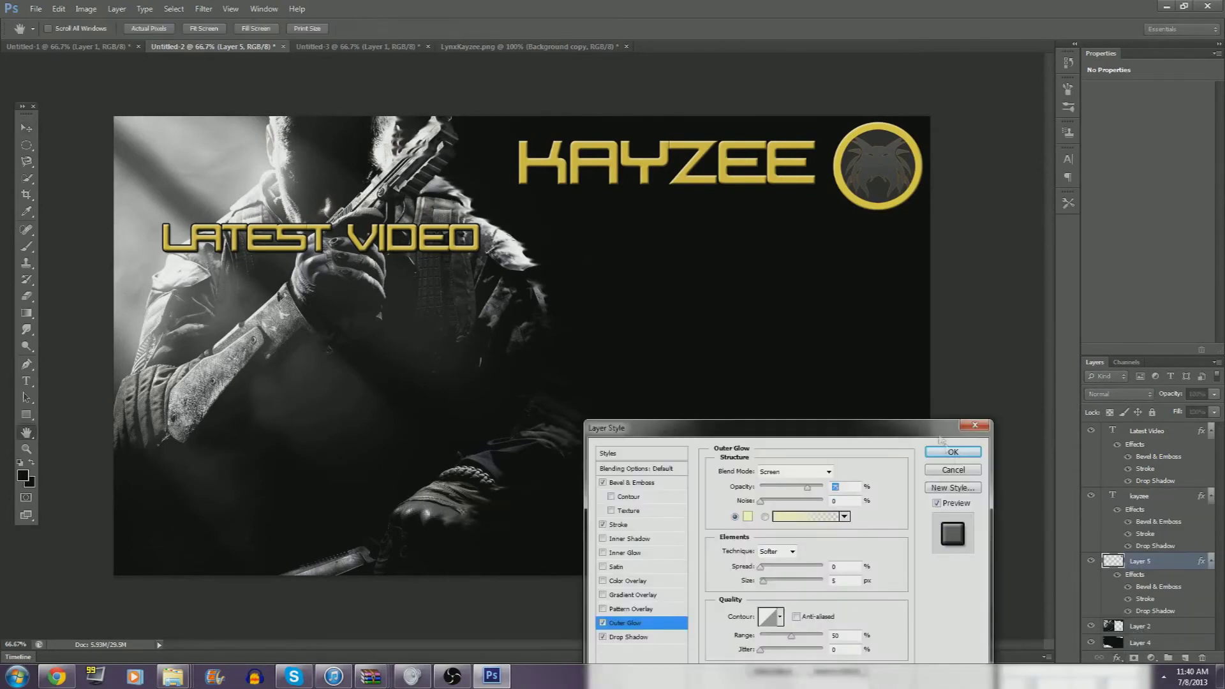
{"action": "left_click", "coordinate": [975, 425]}
{"action": "left_click", "coordinate": [1116, 657]}
{"action": "left_click", "coordinate": [1135, 573]}
{"action": "left_click_drag", "start_coordinate": [790, 492], "coordinate": [703, 455]}
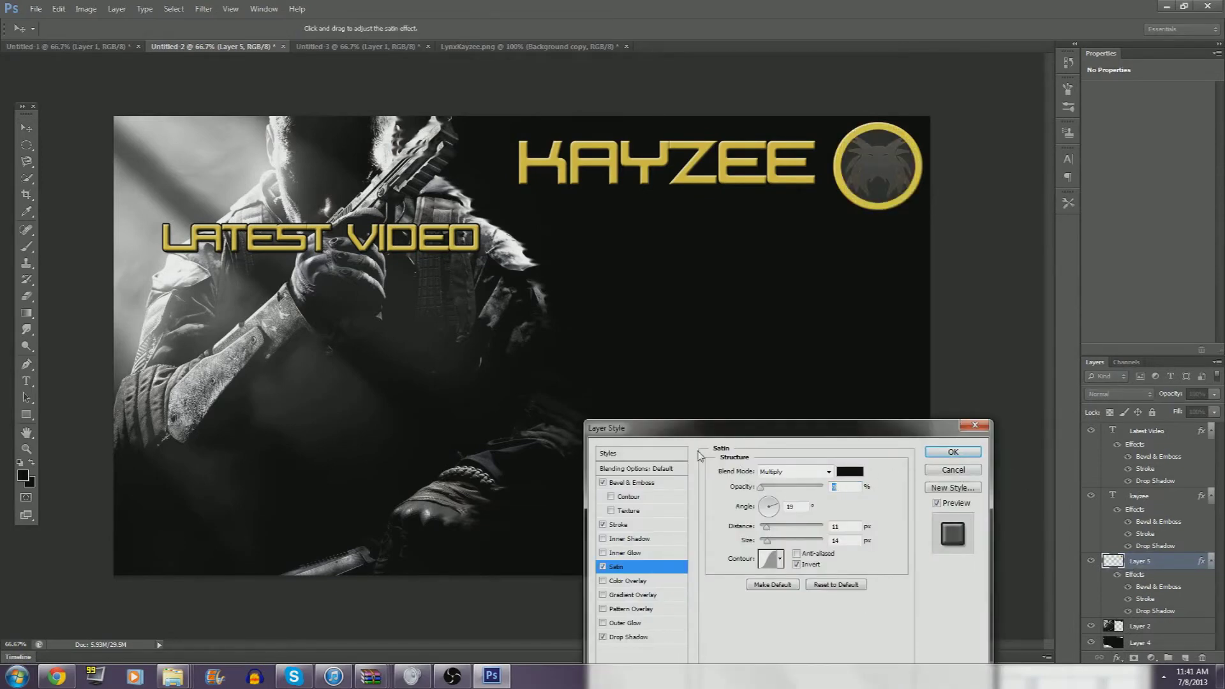
{"action": "left_click", "coordinate": [953, 452]}
{"action": "left_click", "coordinate": [1117, 657]}
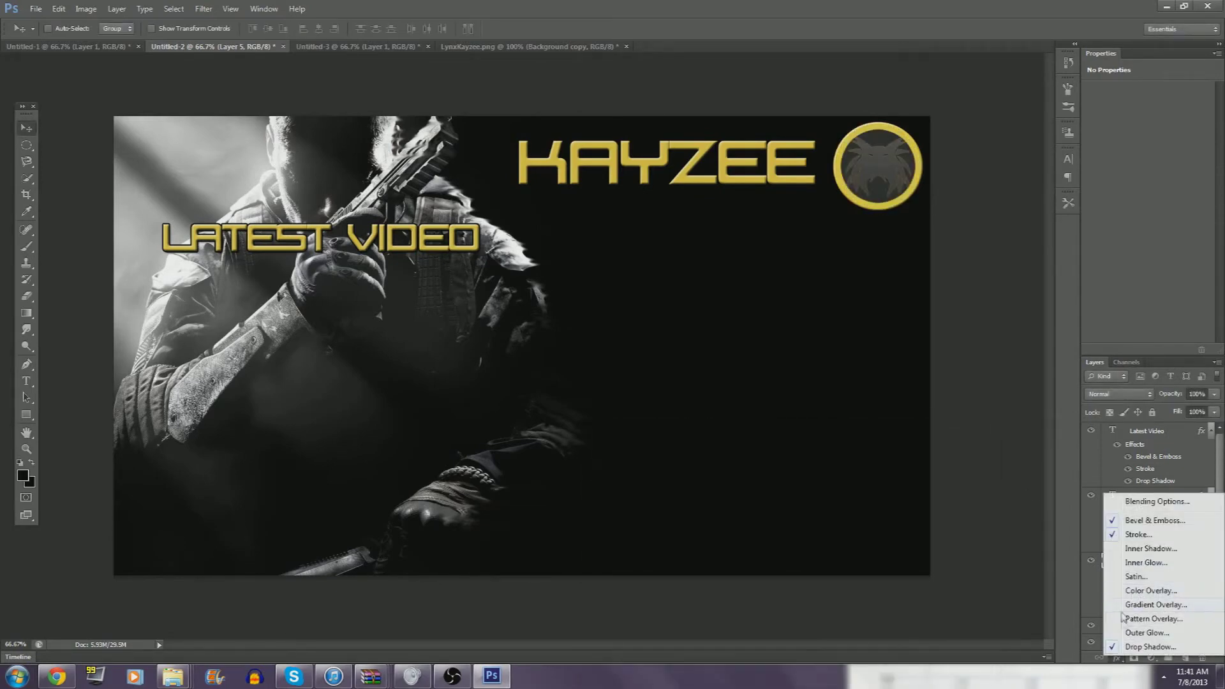
{"action": "left_click", "coordinate": [1128, 633]}
{"action": "left_click", "coordinate": [952, 452]}
{"action": "left_click", "coordinate": [1116, 658]}
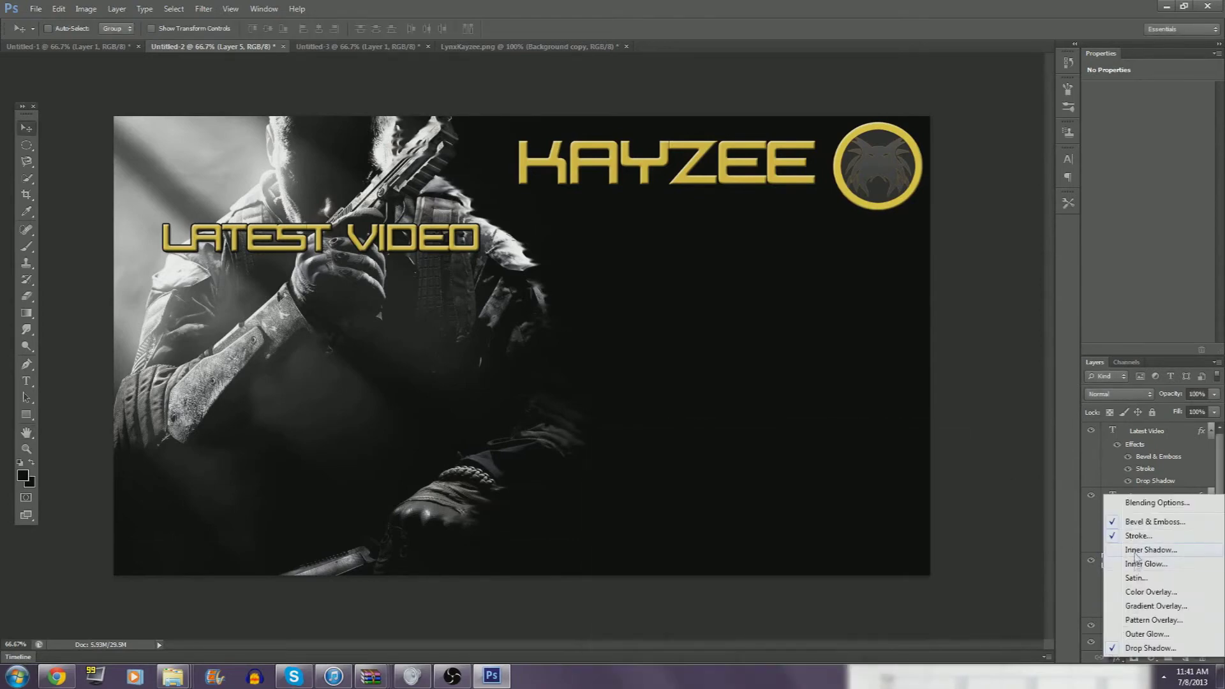
{"action": "left_click", "coordinate": [1135, 565]}
{"action": "left_click", "coordinate": [953, 469]}
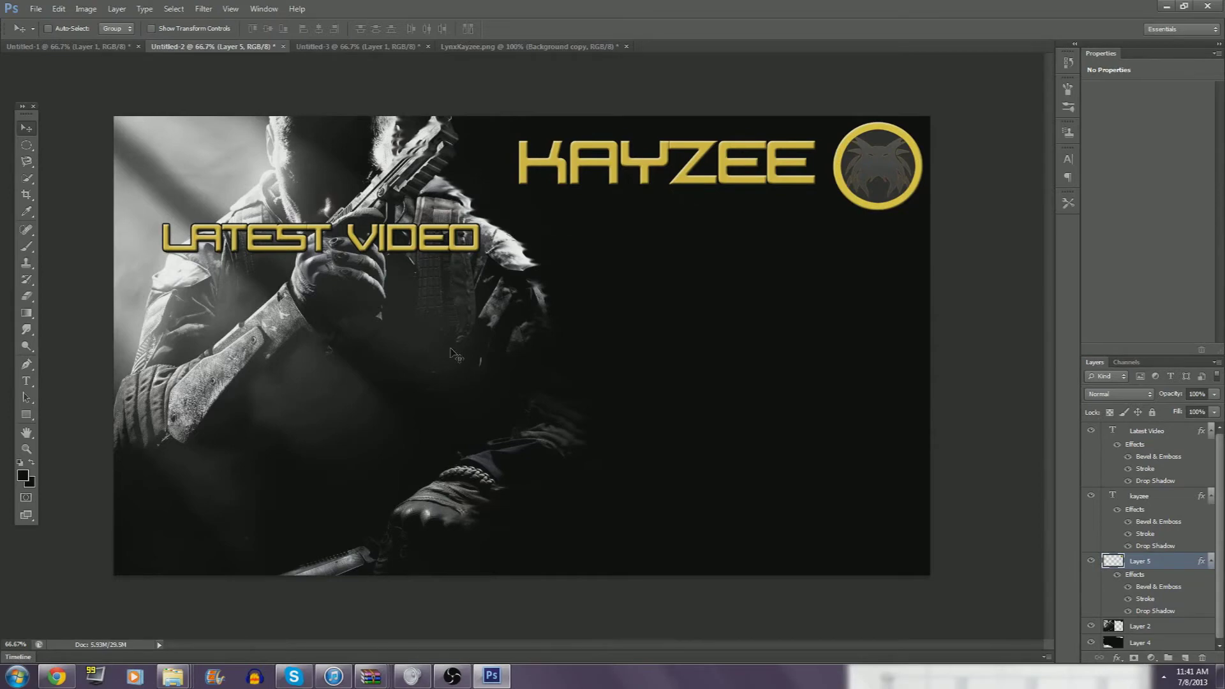
Draw a wide, low text box along the bottom edge of the canvas, right of the soldier's fist
{"action": "key", "text": "t"}
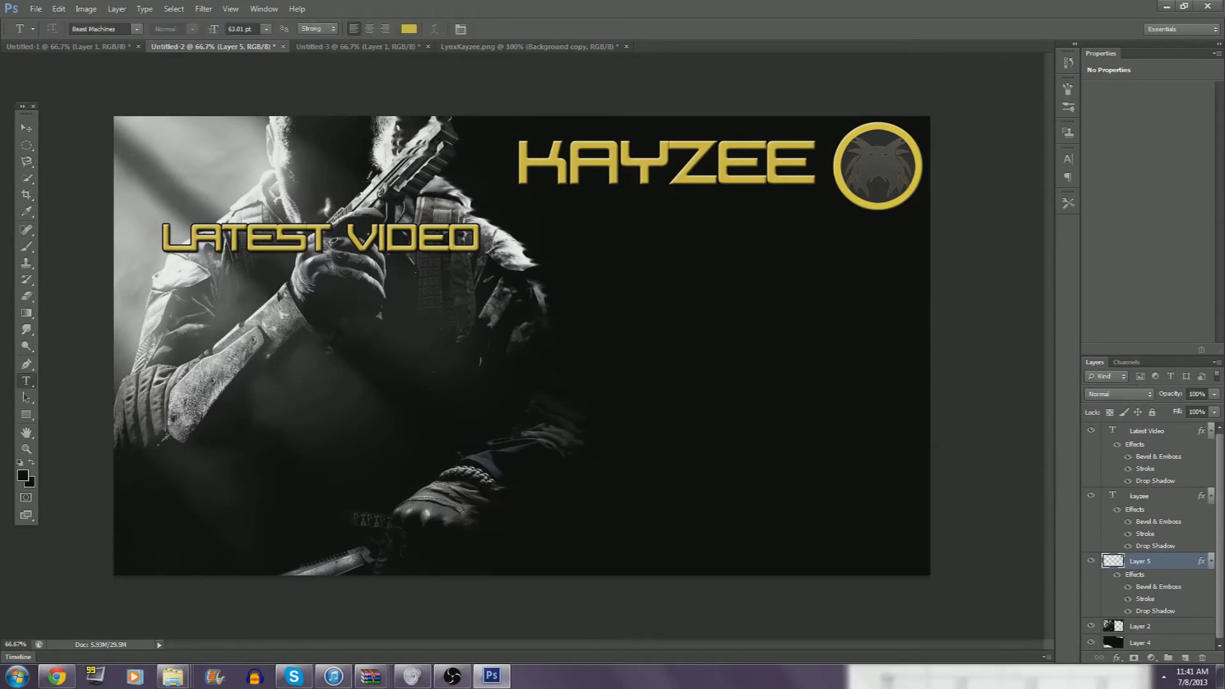
{"action": "left_click_drag", "start_coordinate": [460, 536], "coordinate": [813, 569]}
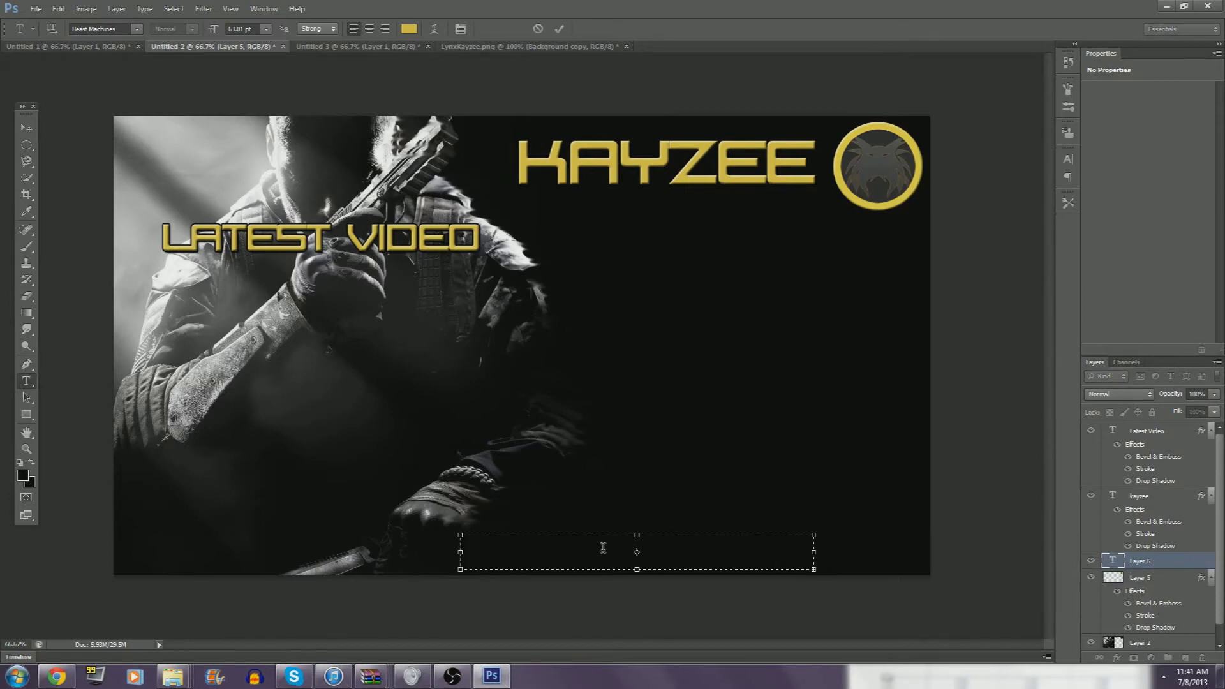